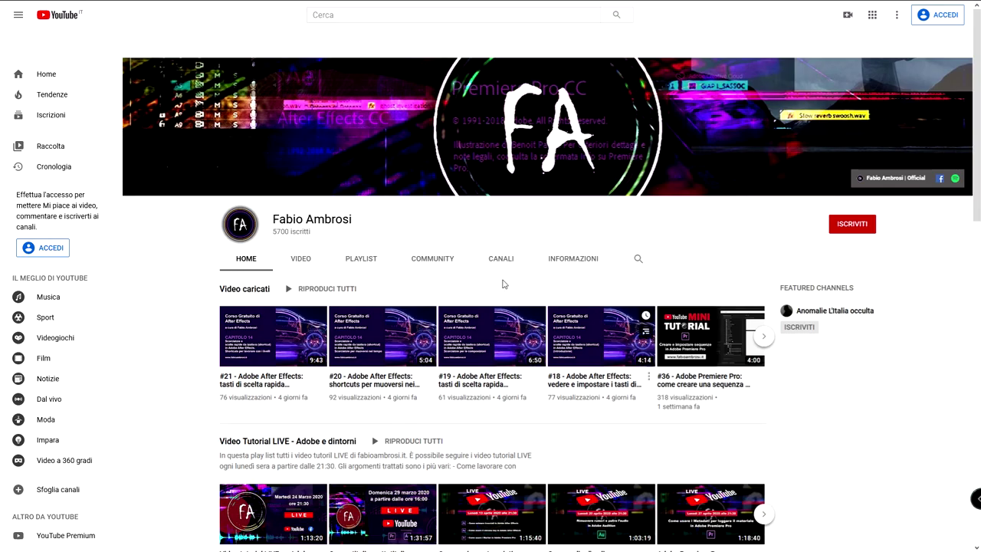
Autoscroll the channel page and open the free After Effects course playlist
middle_click(839, 369)
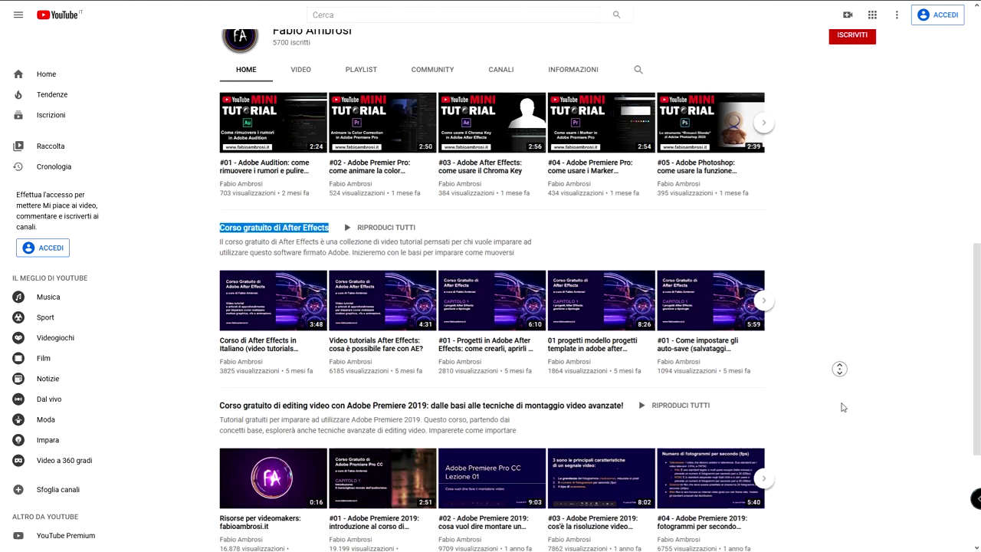
middle_click(836, 309)
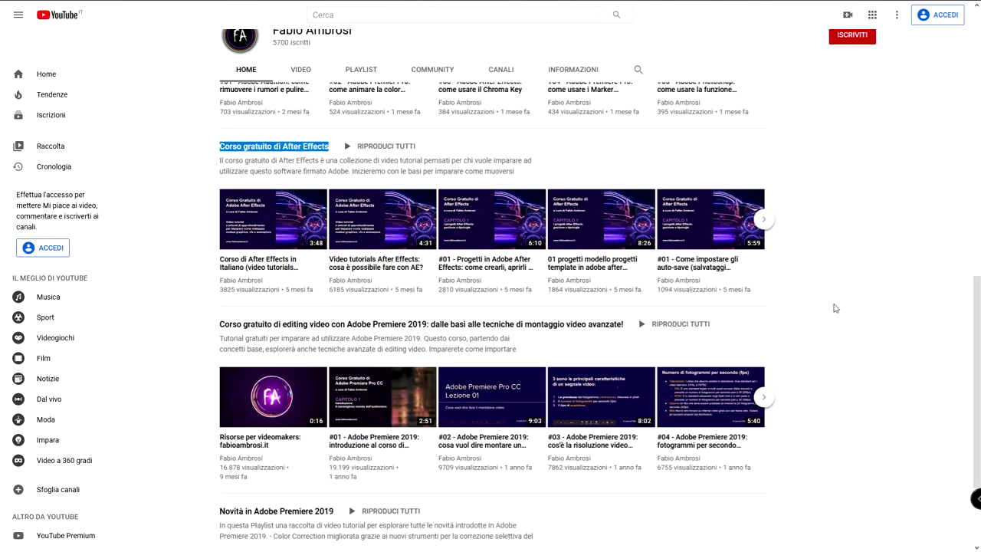
click(281, 151)
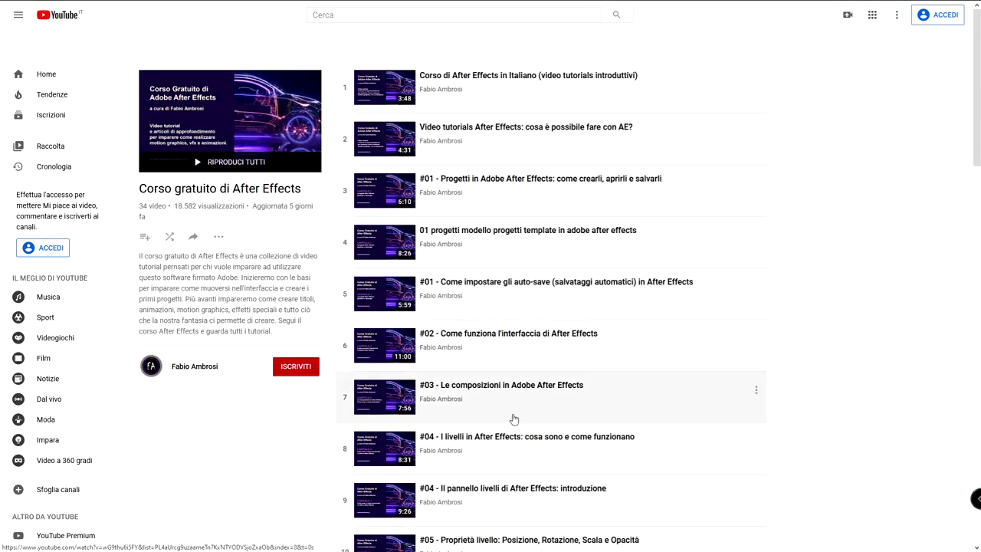
Go back to the channel's home page and scroll down
right_click(859, 129)
click(872, 137)
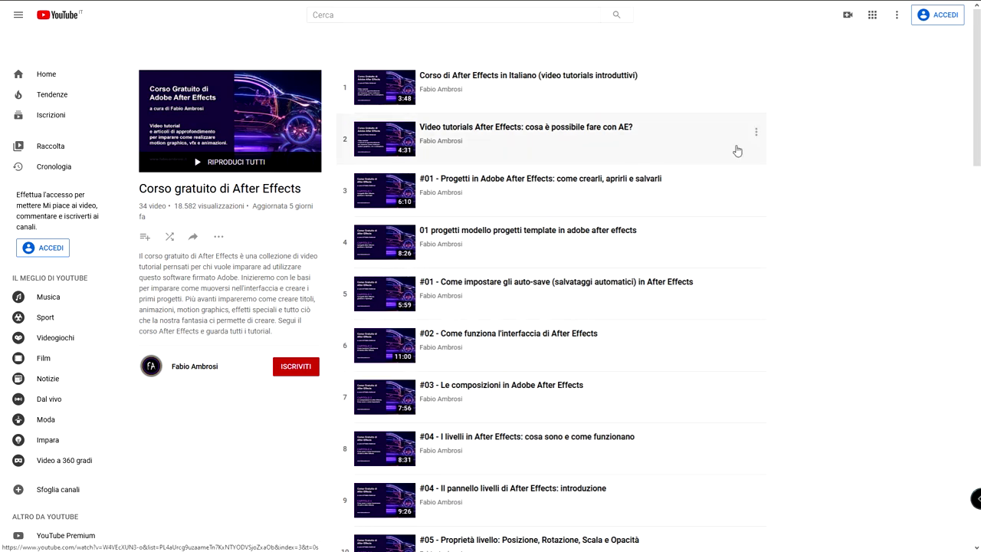
right_click(803, 125)
click(819, 133)
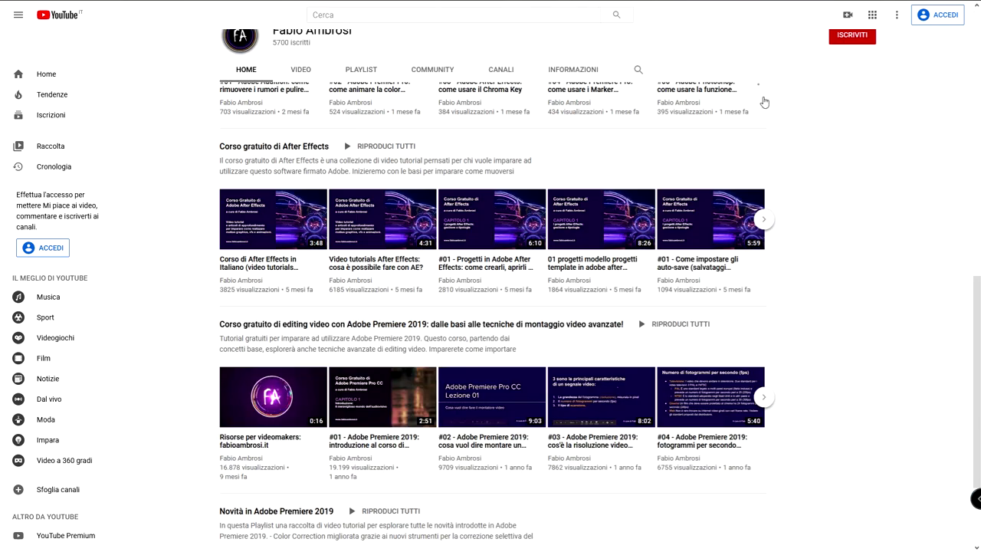
scroll(626, 196, down, 1)
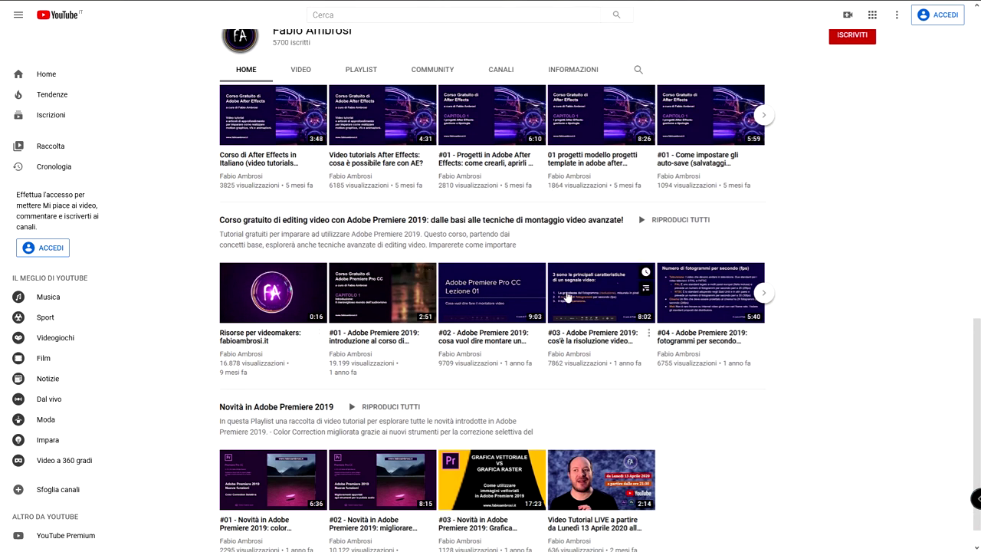
Open the free Premiere 2019 editing course playlist and scroll through its videos
click(491, 220)
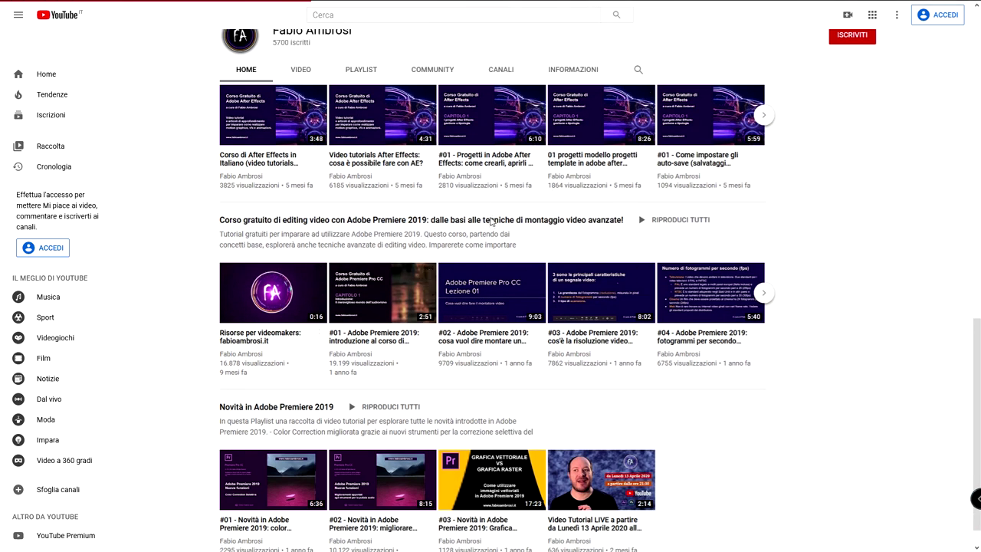
scroll(451, 416, down, 3)
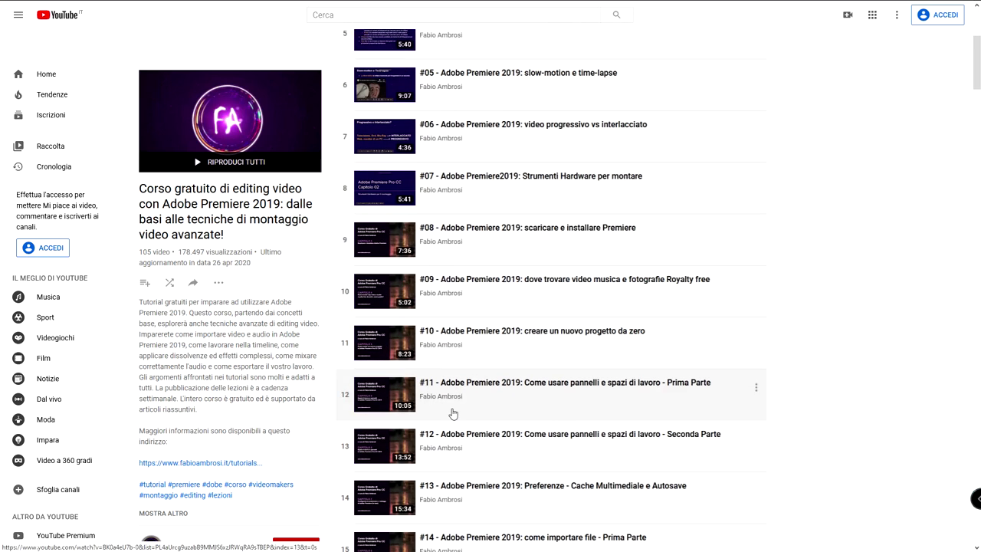
scroll(451, 414, down, 5)
scroll(453, 412, down, 3)
scroll(453, 413, down, 3)
scroll(453, 413, down, 3)
scroll(454, 413, down, 2)
scroll(455, 414, down, 2)
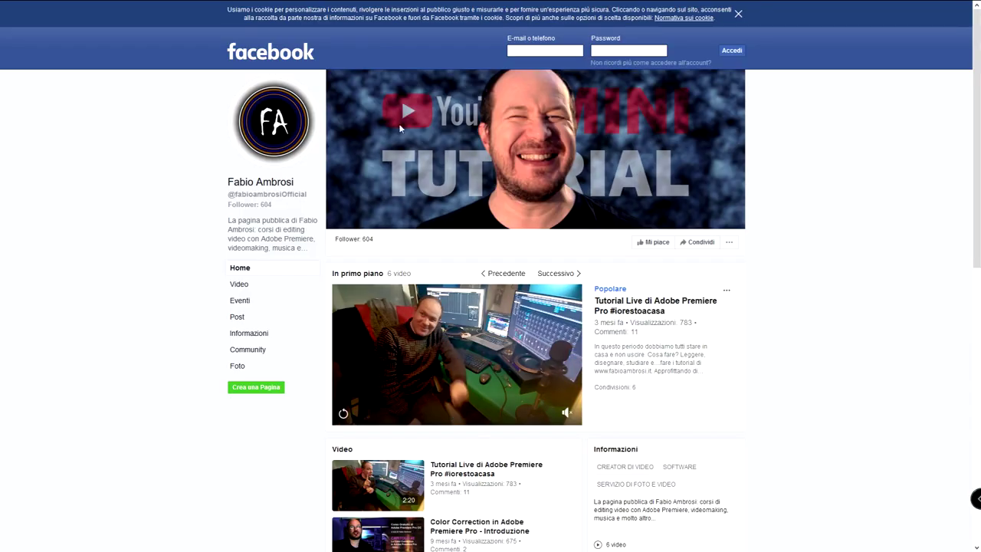
Autoscroll the author's public Facebook page down to its recent posts
middle_click(809, 206)
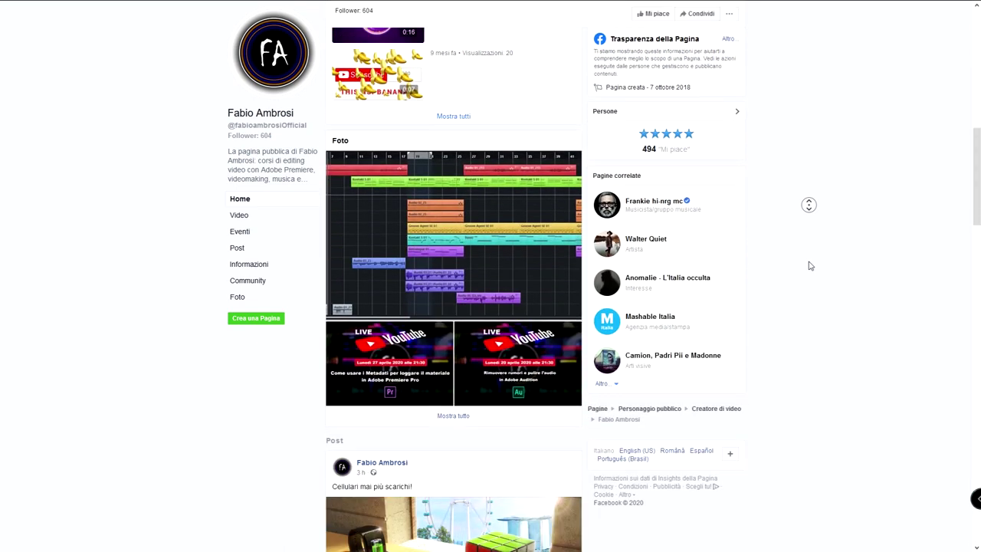
middle_click(809, 262)
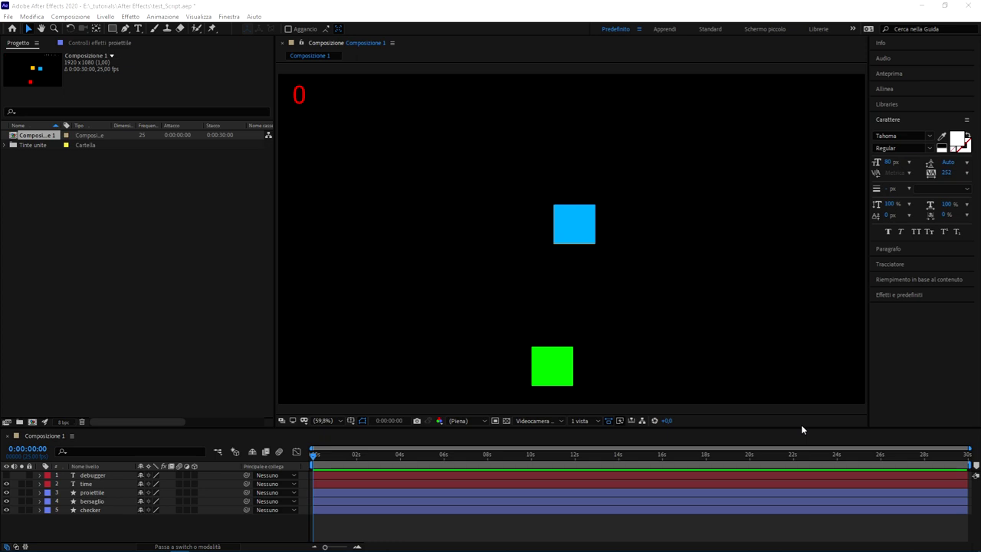
click(305, 464)
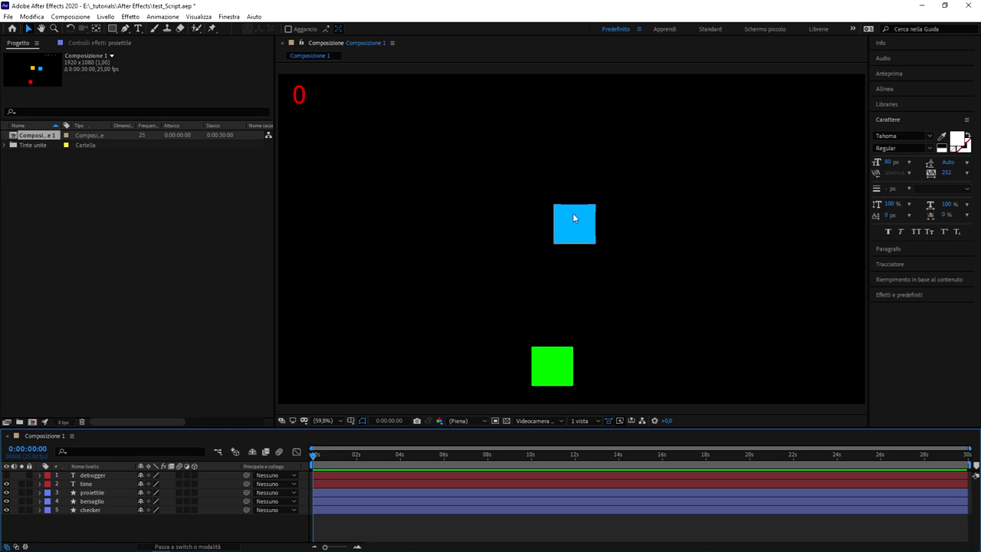
drag(573, 218, 586, 219)
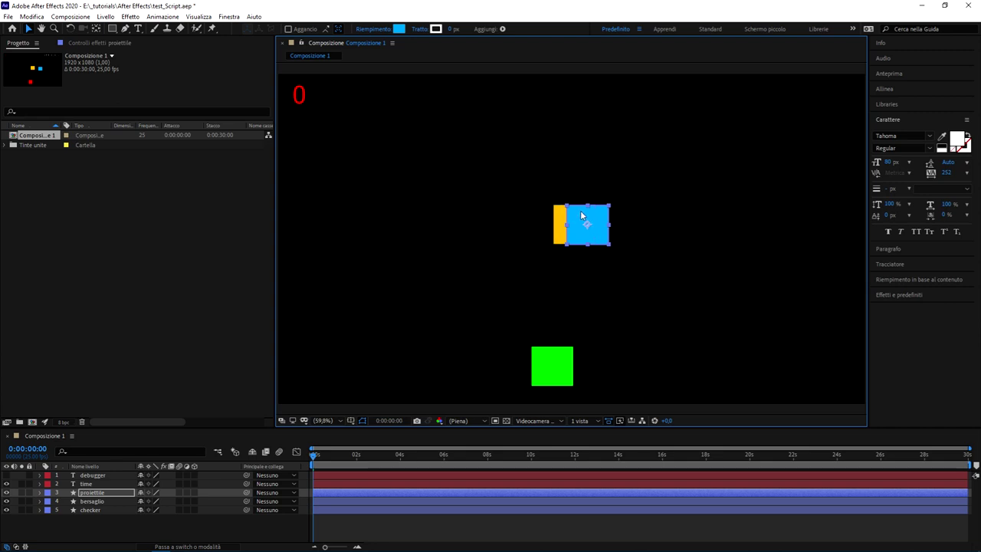
drag(581, 215, 569, 208)
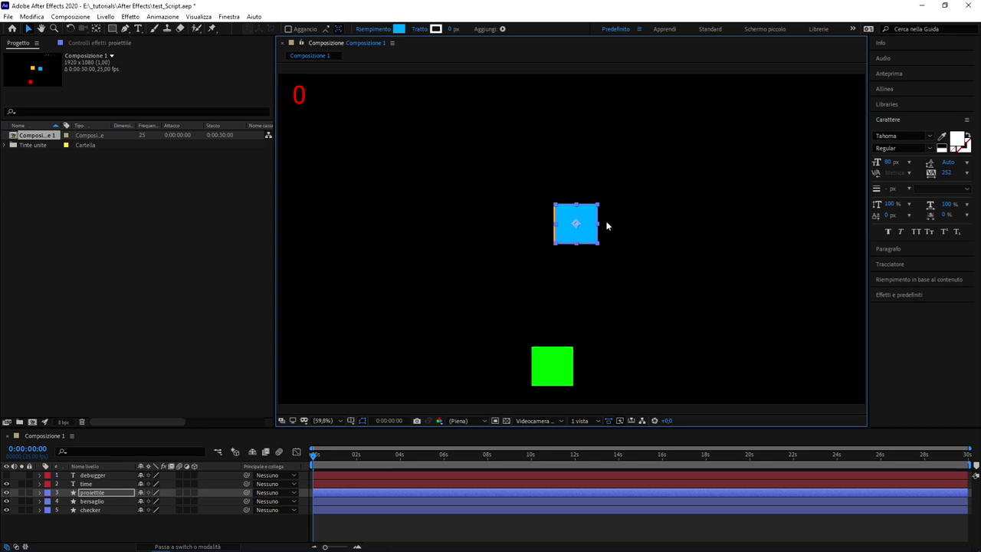
drag(567, 214, 599, 203)
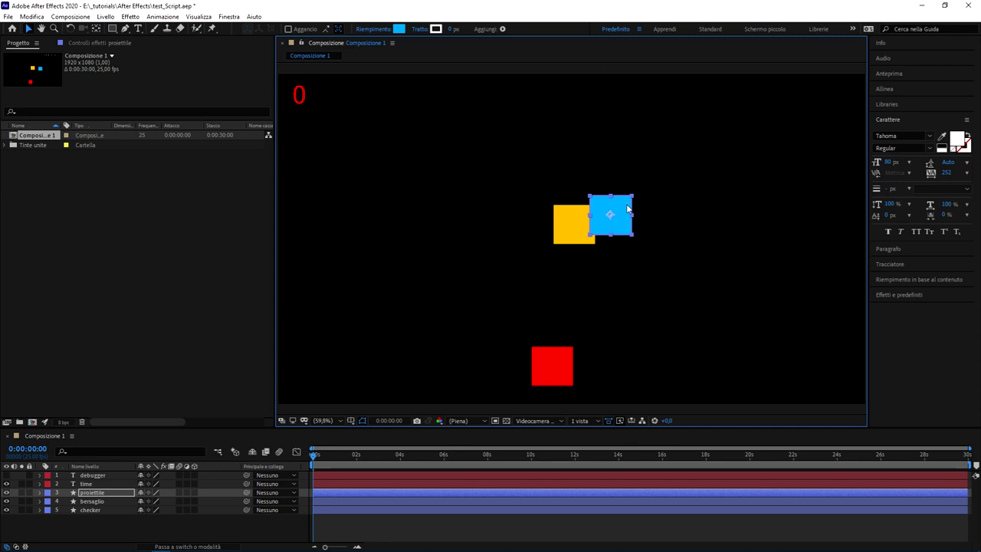
drag(627, 204, 587, 211)
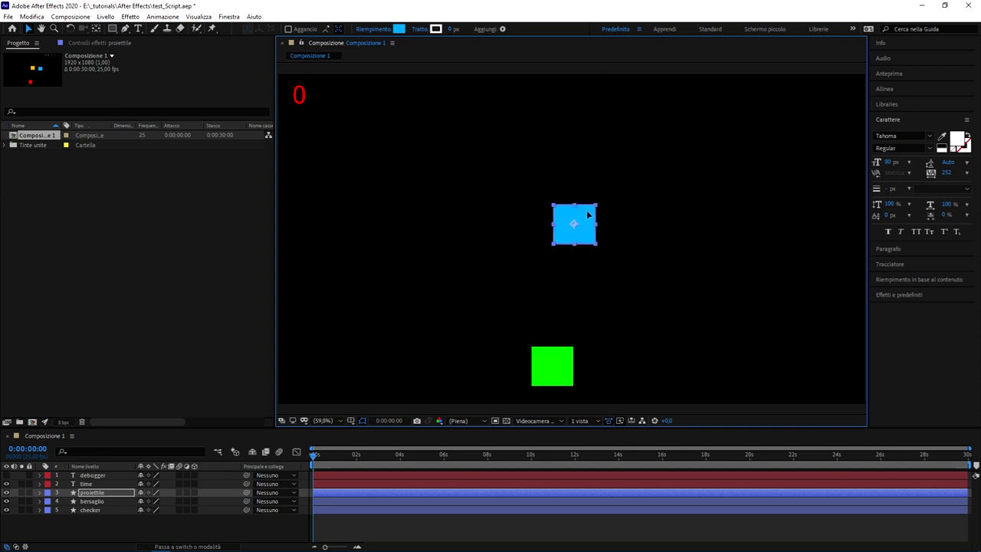
click(167, 263)
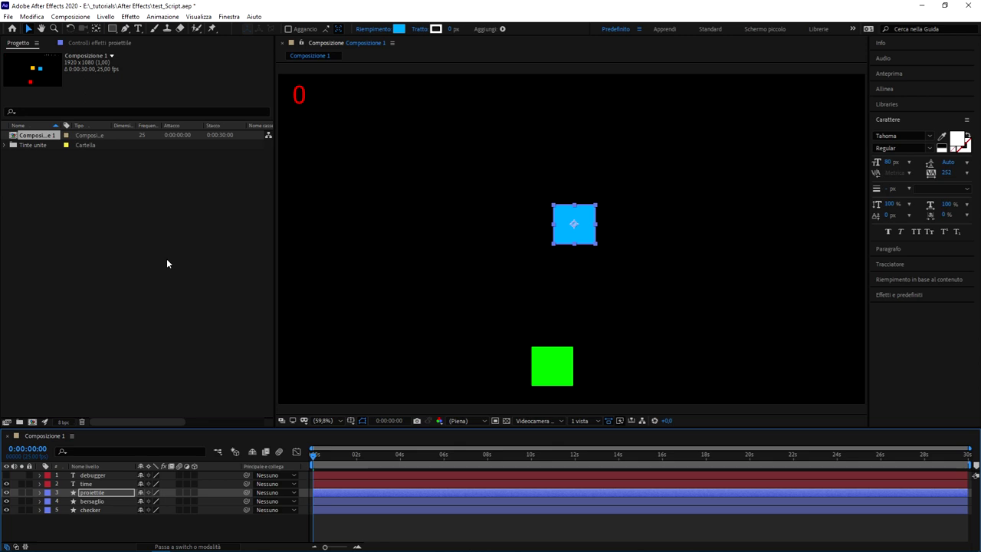
Preview to about 16 s, align proiettile exactly over bersaglio, and enlarge the timeline panel
key(space)
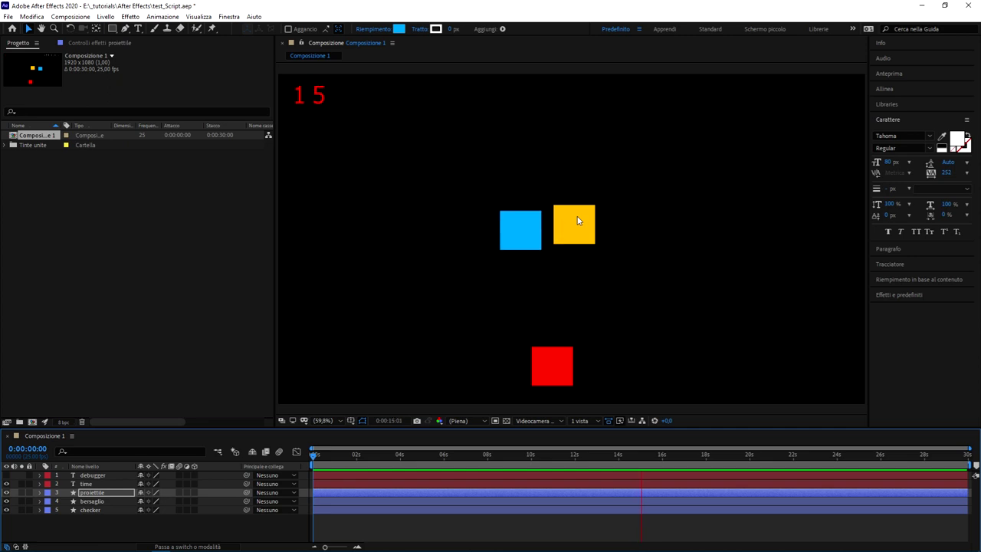
key(space)
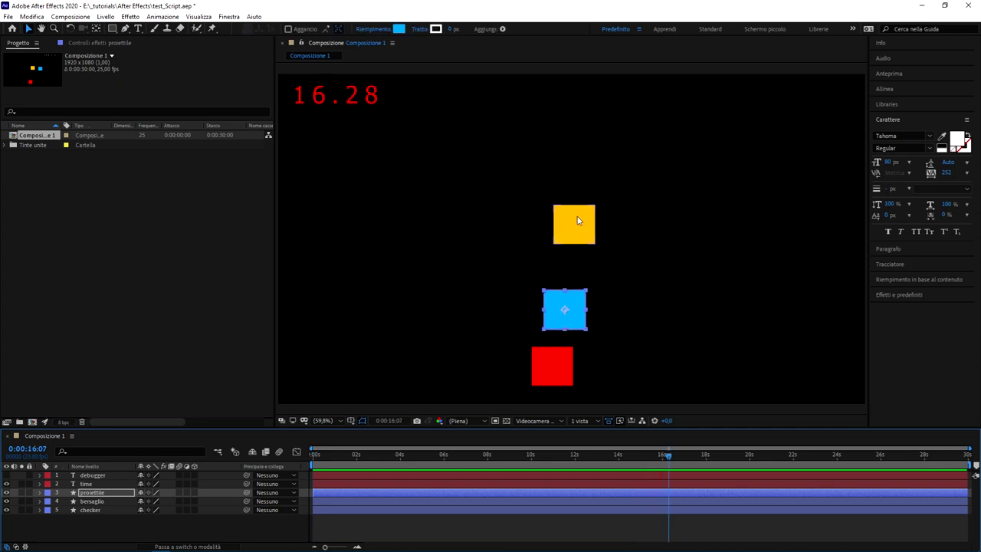
mouse_move(552, 300)
mouse_down()
mouse_move(567, 217)
mouse_move(538, 200)
mouse_move(580, 200)
mouse_move(576, 244)
mouse_move(540, 239)
mouse_move(607, 190)
mouse_move(581, 191)
mouse_move(585, 203)
mouse_up()
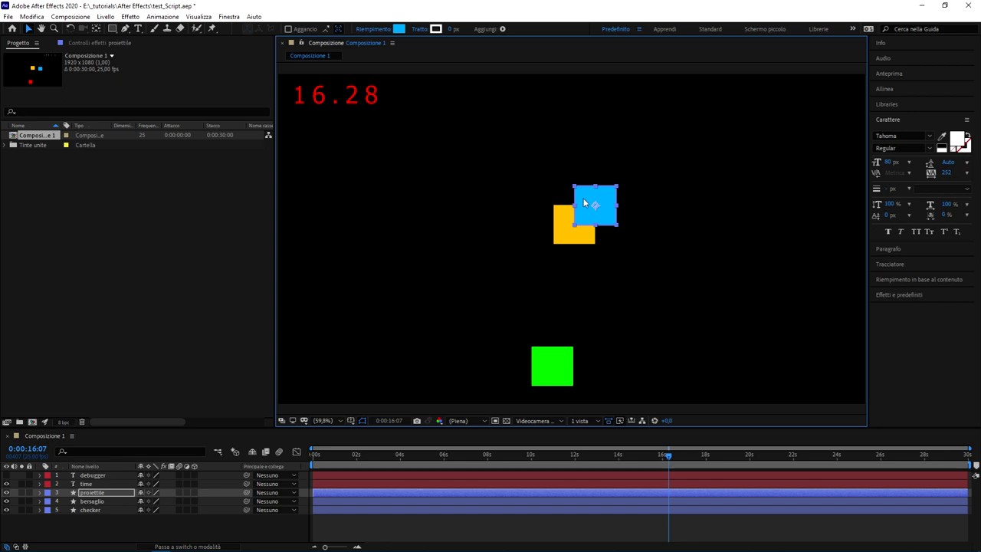
drag(584, 203, 561, 223)
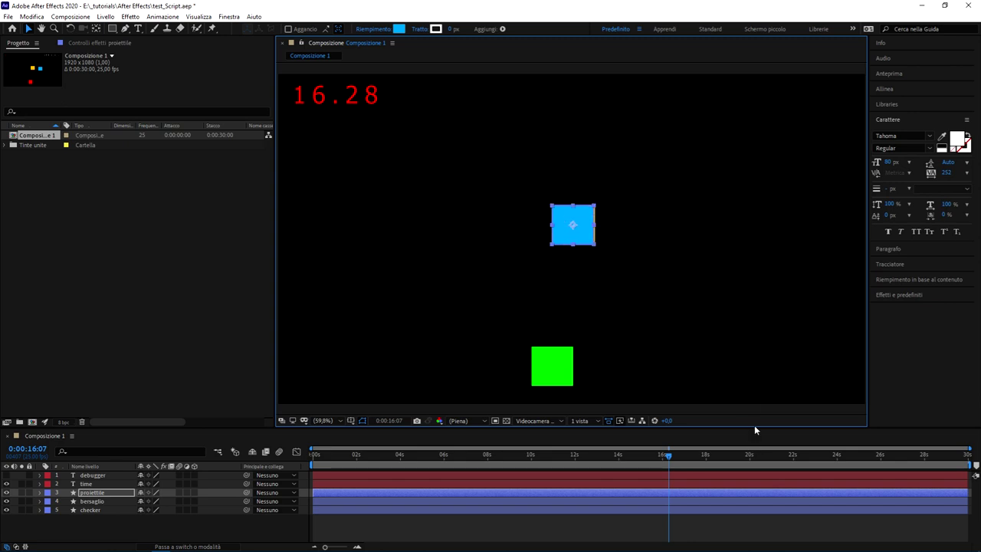
drag(754, 427, 765, 238)
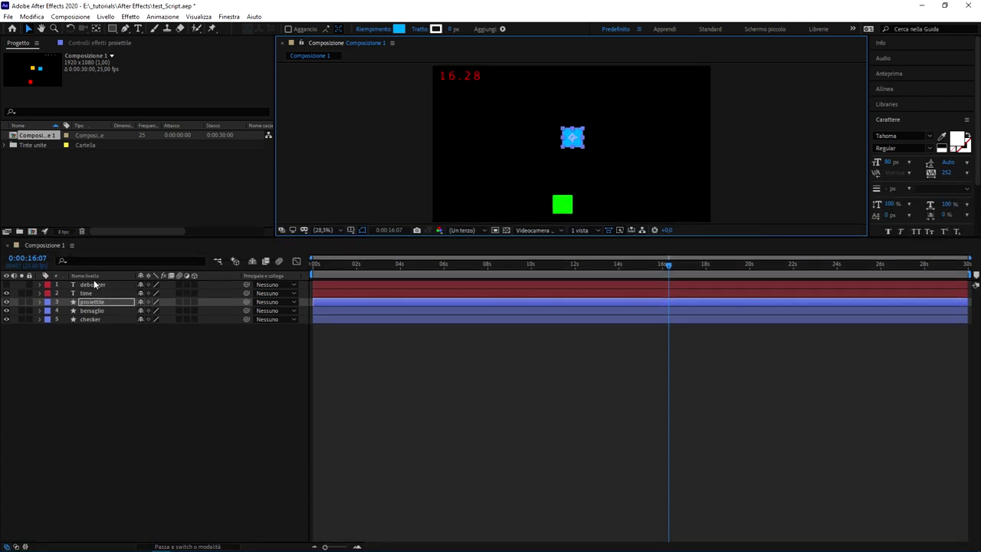
key(super+plus)
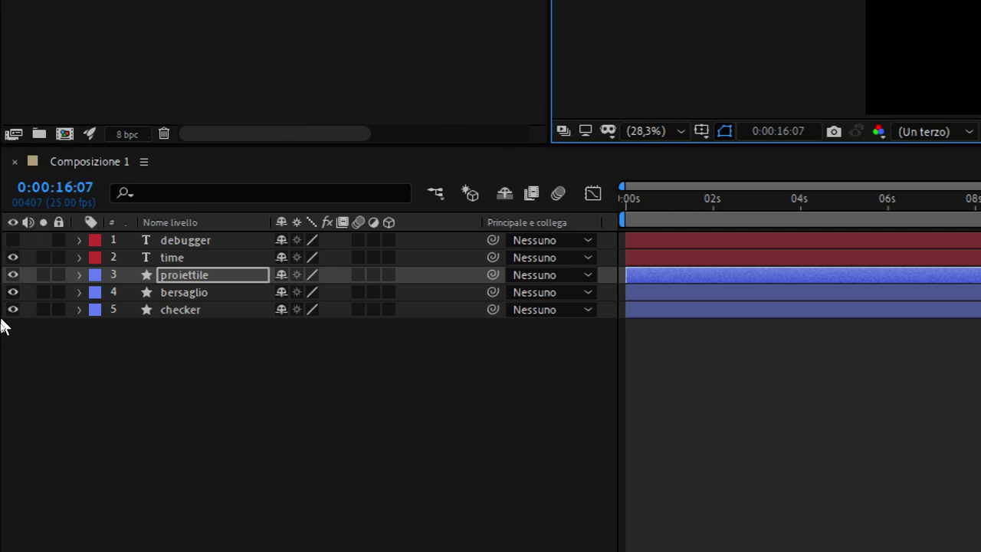
click(192, 241)
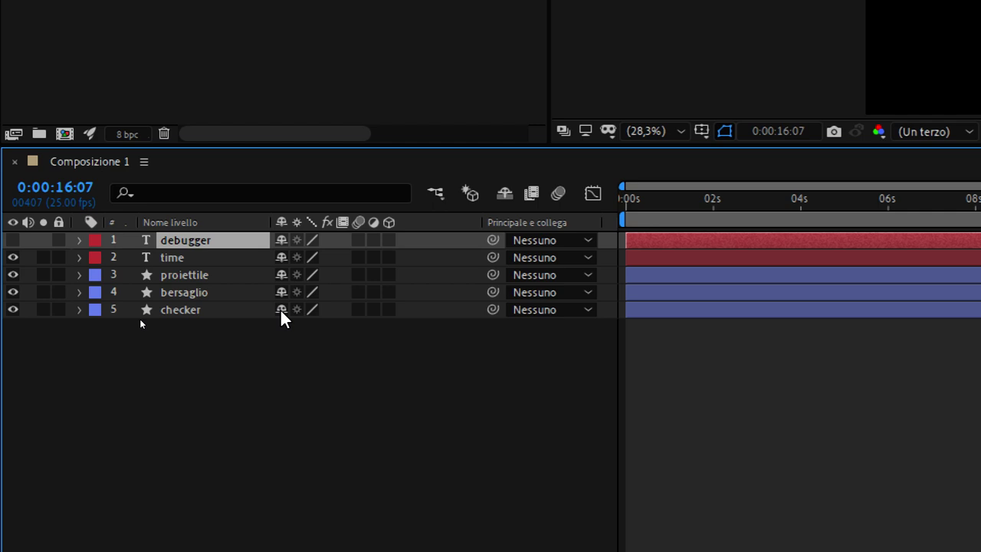
click(178, 257)
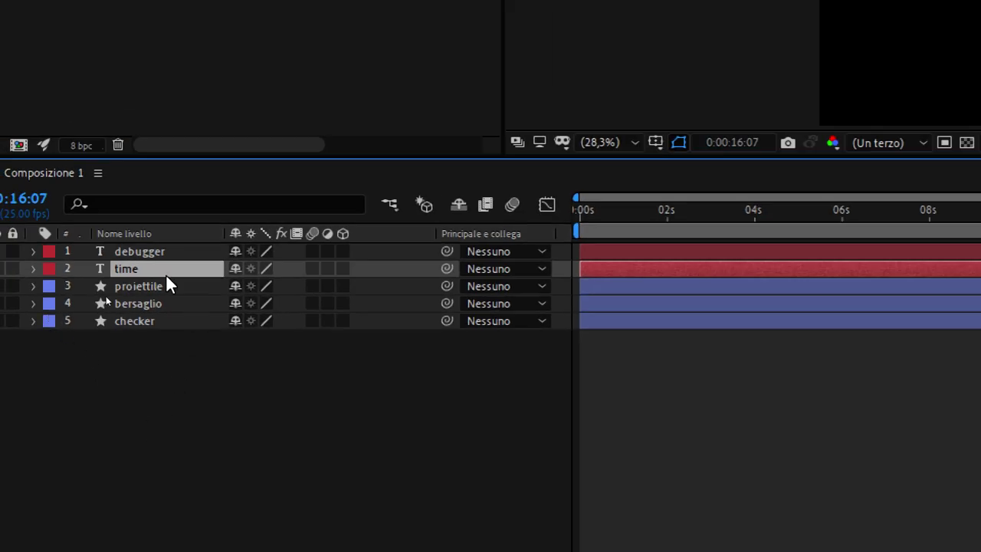
click(169, 285)
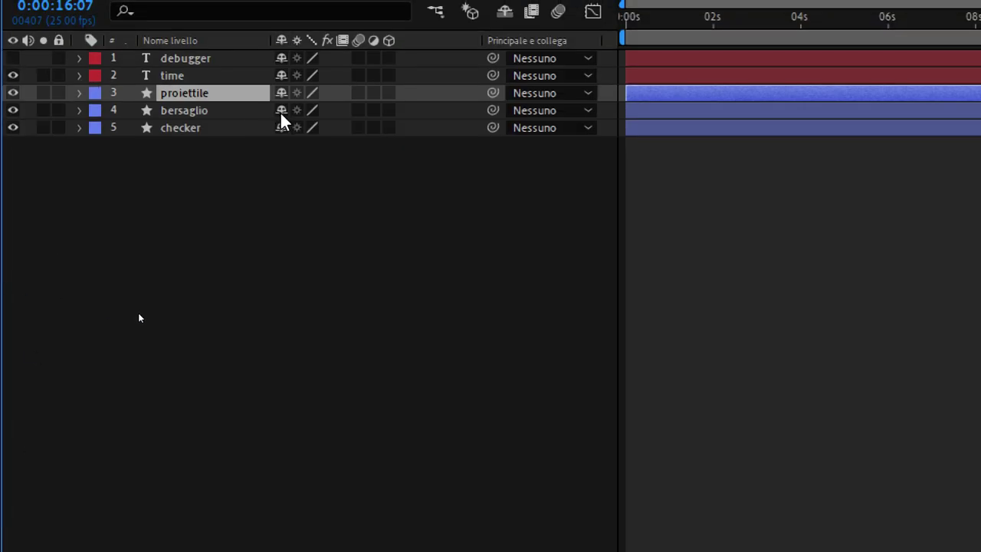
Select bersaglio and checker, then reveal the time layer's Source Text expression 'time'
click(230, 115)
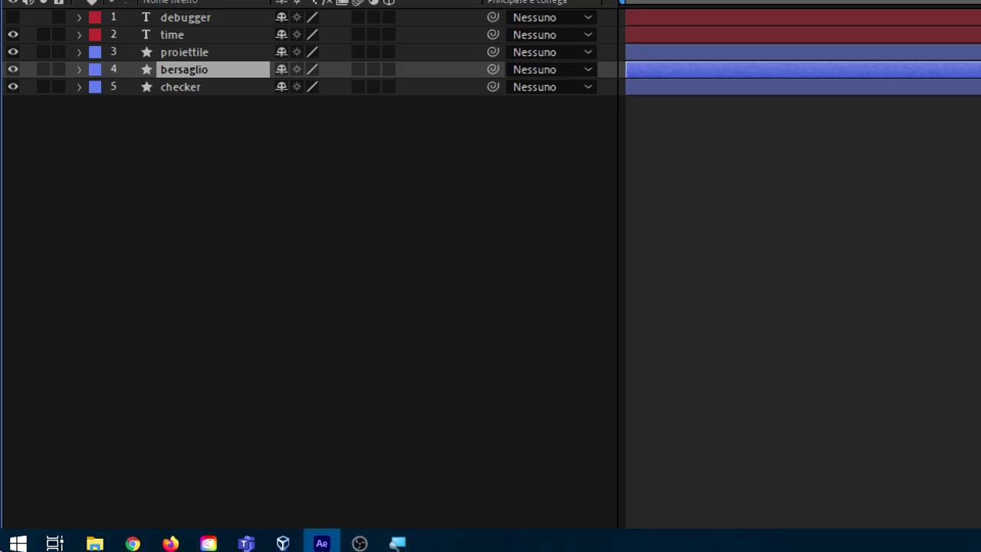
click(214, 88)
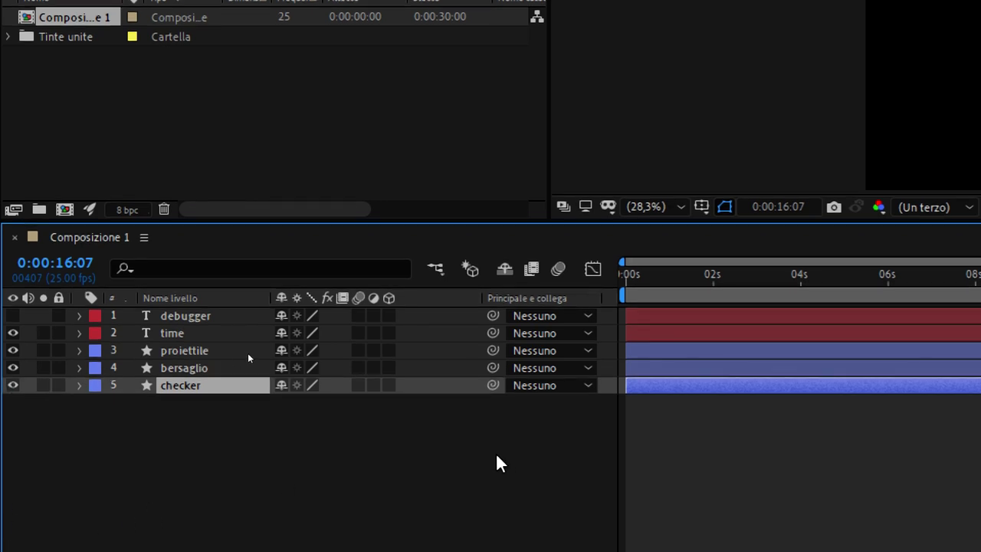
key(super+minus)
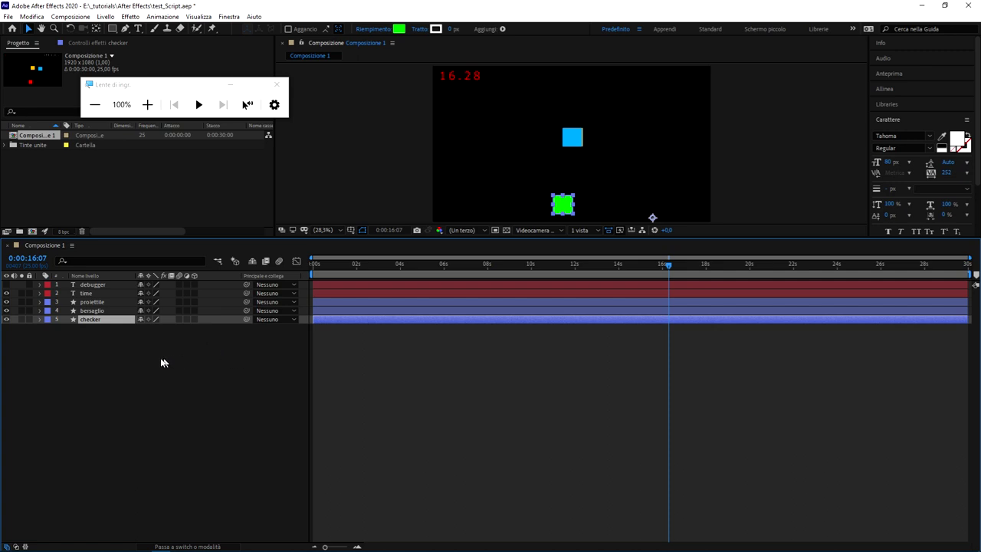
click(97, 295)
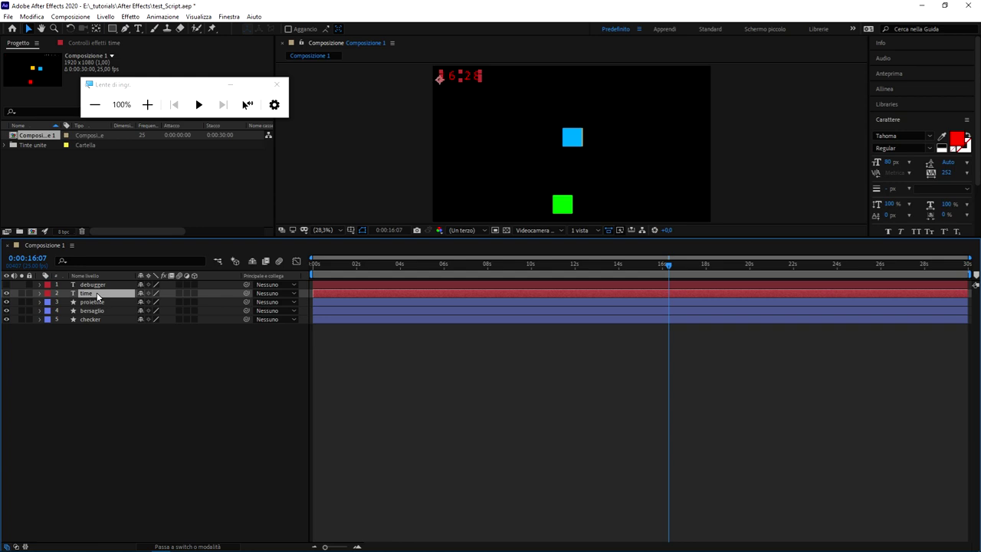
key(u)
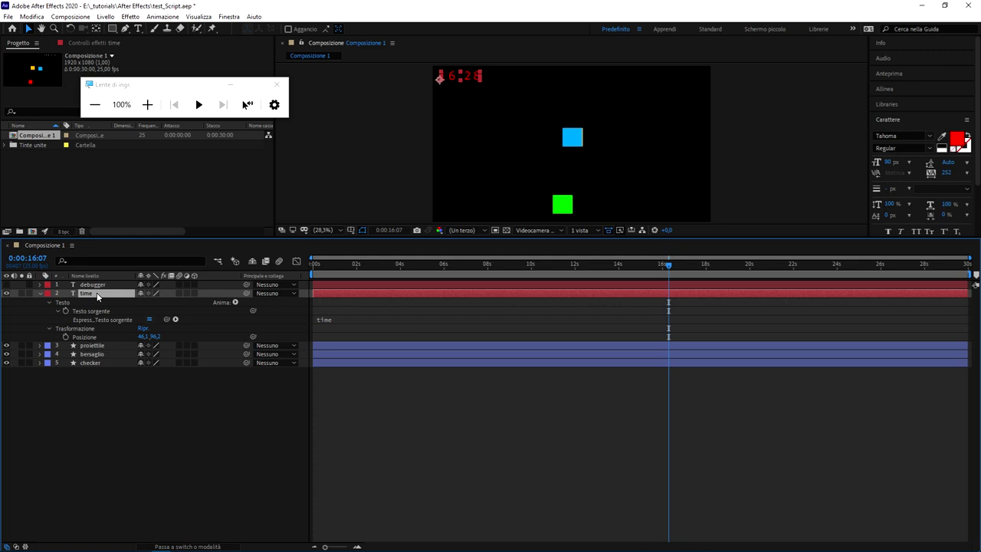
key(super+plus)
text(*)
click(351, 318)
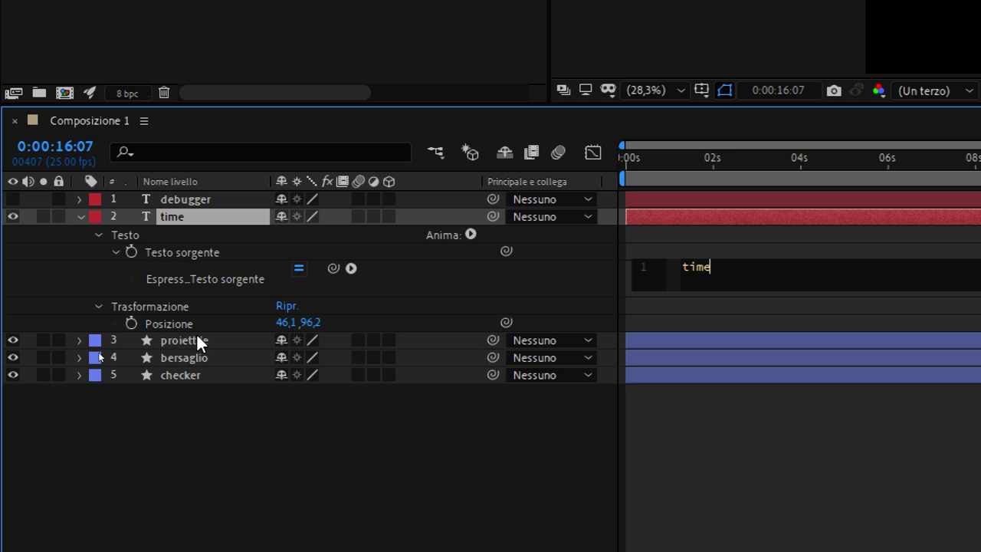
Show the proiettile layer's modified properties, including its wiggle(5, 500) Position expression
click(187, 340)
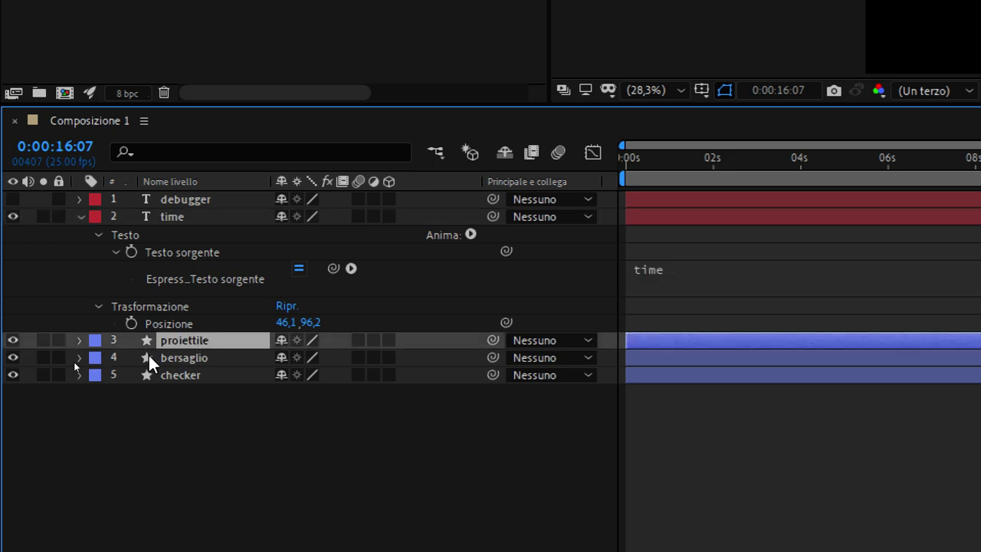
key(u)
key(u)
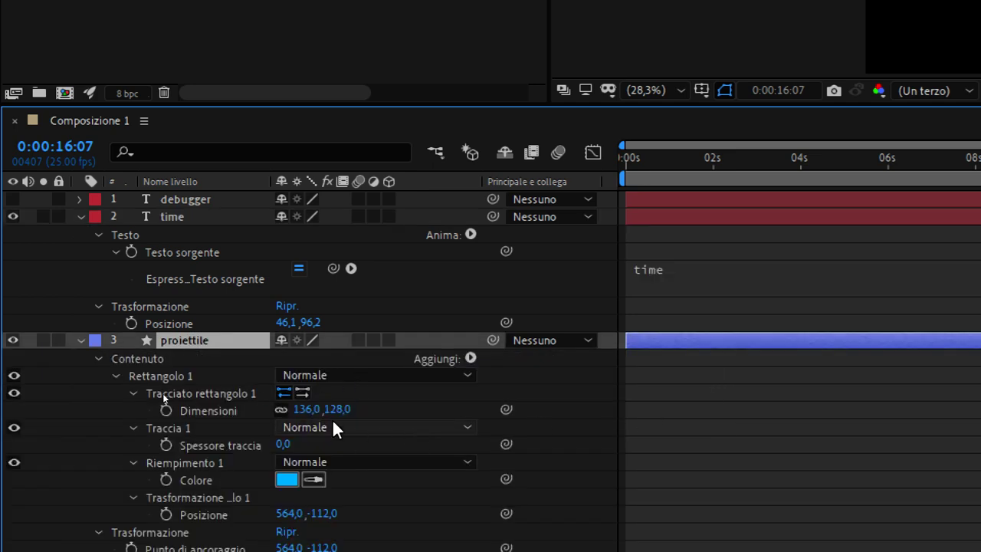
scroll(329, 537, down, 2)
scroll(140, 546, down, 3)
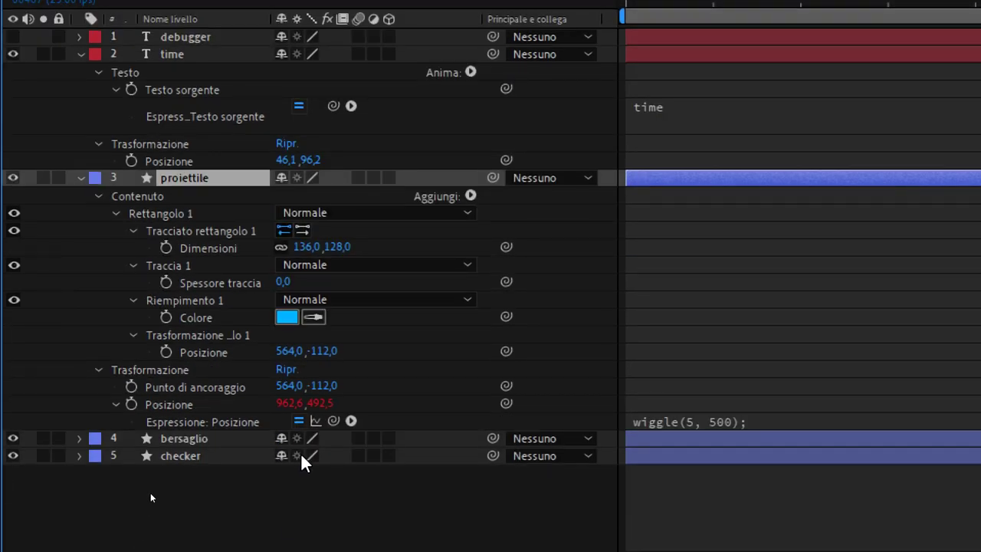
Collapse proiettile, review and collapse bersaglio's properties, then reselect proiettile
click(80, 178)
click(79, 196)
scroll(100, 206, down, 3)
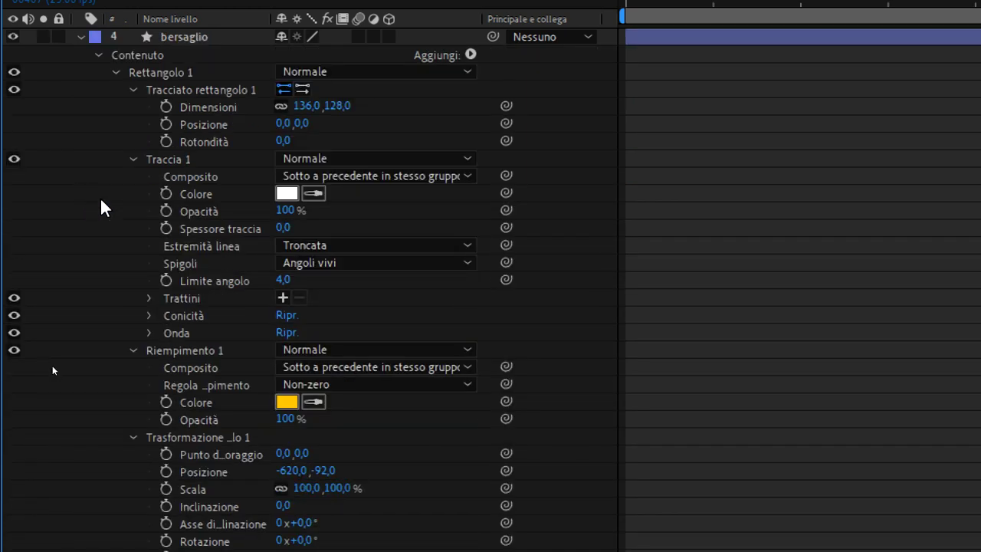
scroll(395, 394, down, 3)
scroll(394, 387, up, 5)
scroll(393, 386, up, 1)
scroll(393, 386, down, 1)
scroll(392, 385, up, 1)
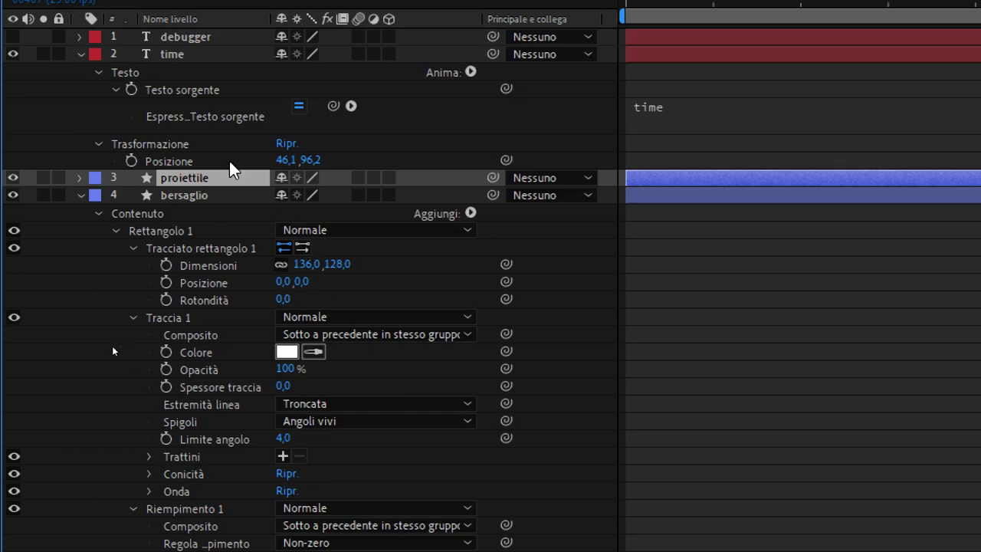
click(181, 196)
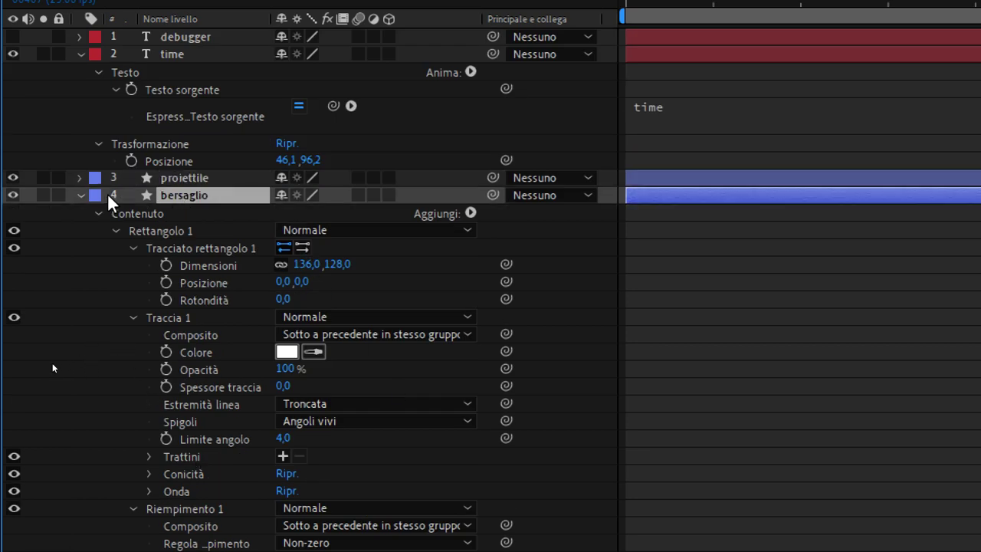
click(80, 196)
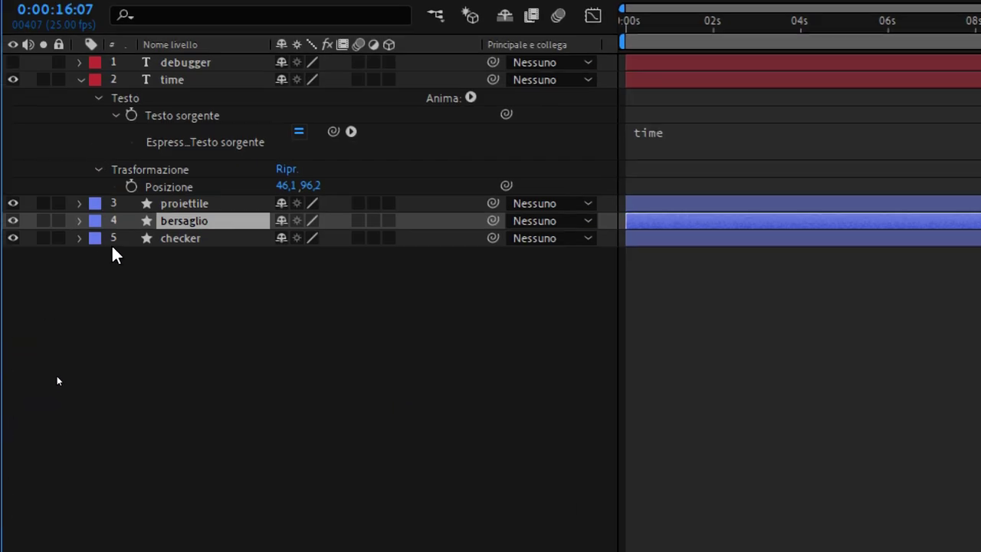
click(184, 205)
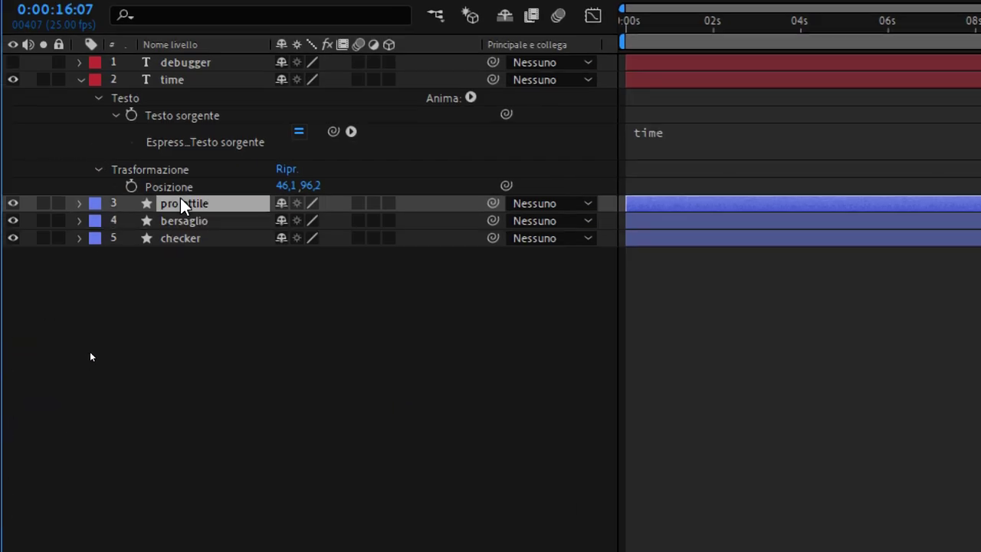
Open proiettile's wiggle(5, 500) Position expression and select its entire text
key(u)
key(u)
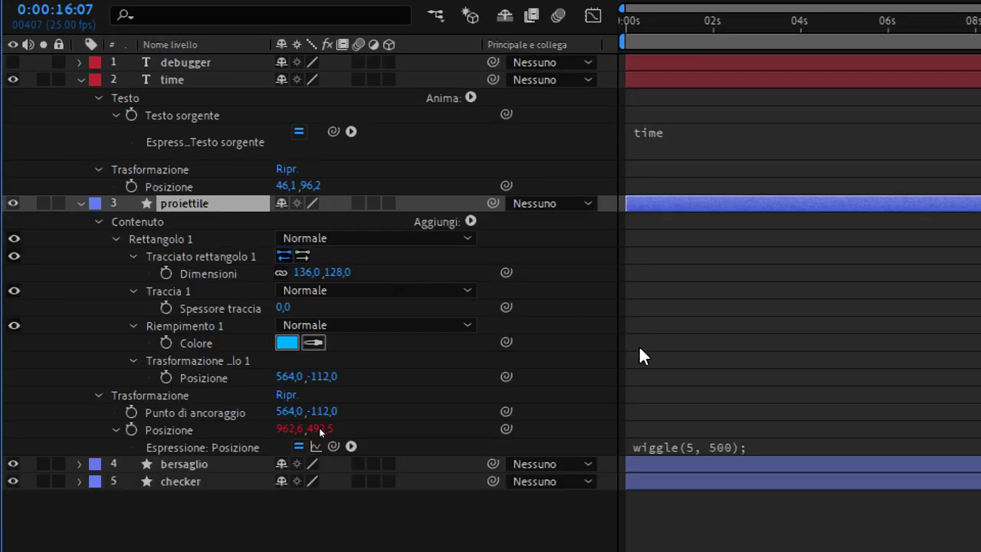
click(791, 441)
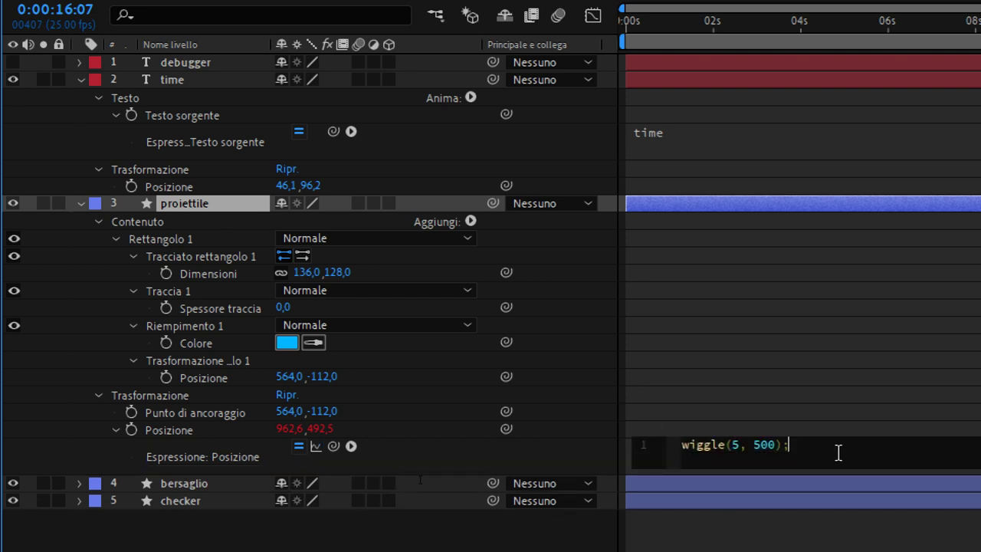
drag(797, 444, 664, 446)
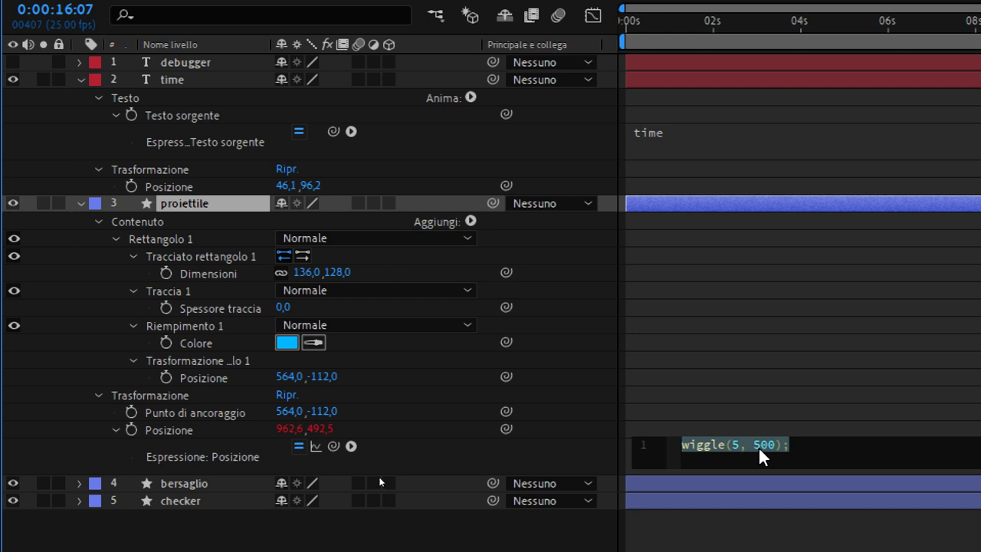
key(super+Escape)
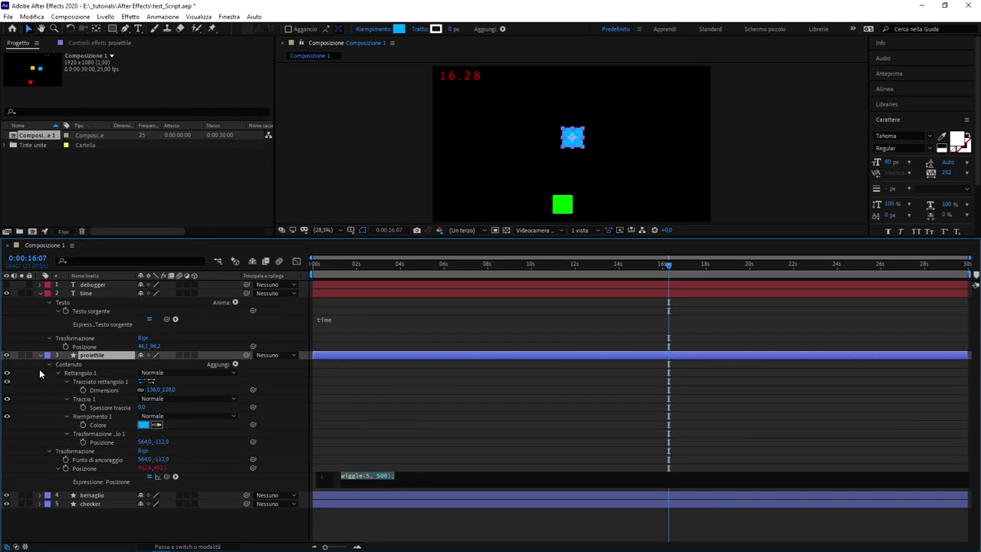
Collapse proiettile and reveal the checker layer's Color expression
click(40, 356)
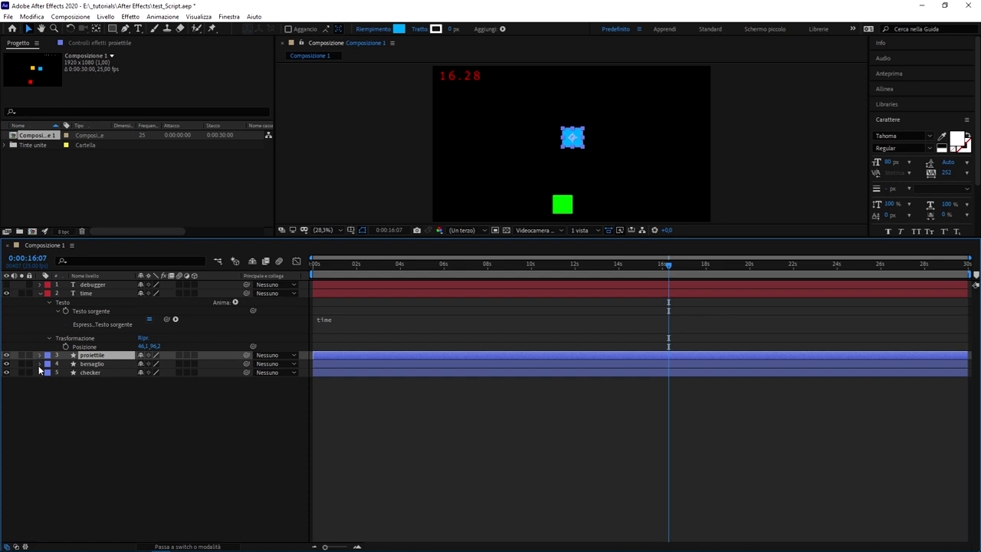
click(88, 373)
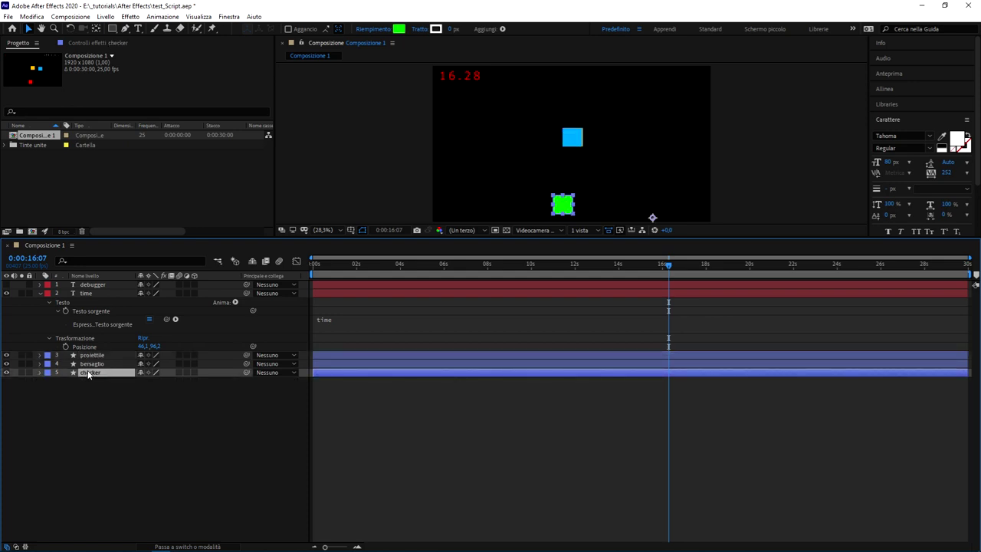
key(u)
key(u)
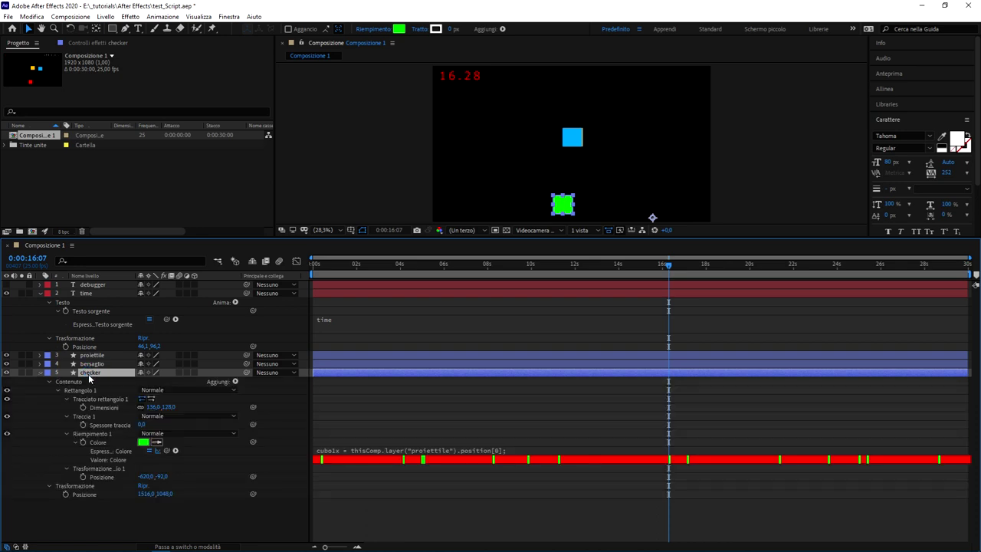
Drag the blue square off and back onto the yellow target, then open the Color expression
drag(574, 138, 610, 135)
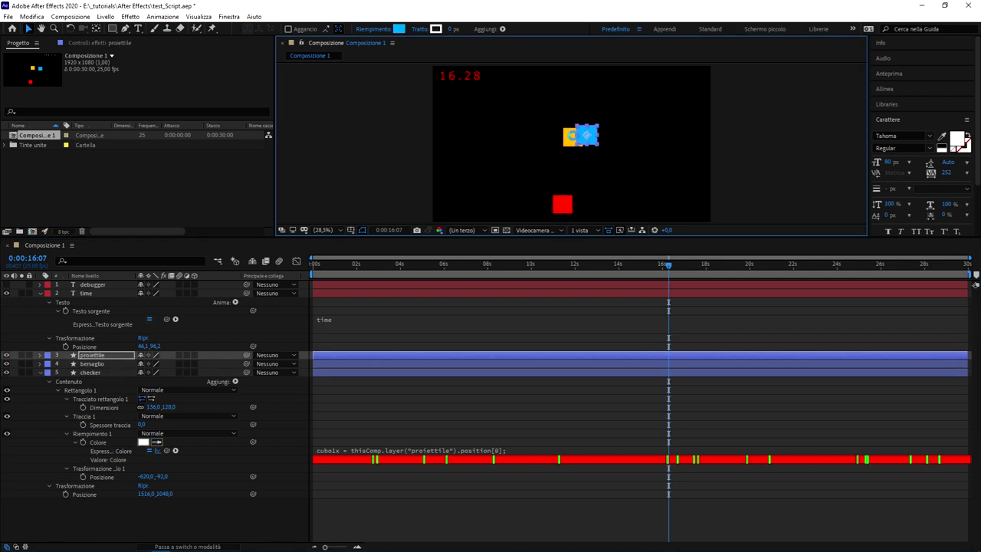
drag(610, 135, 570, 138)
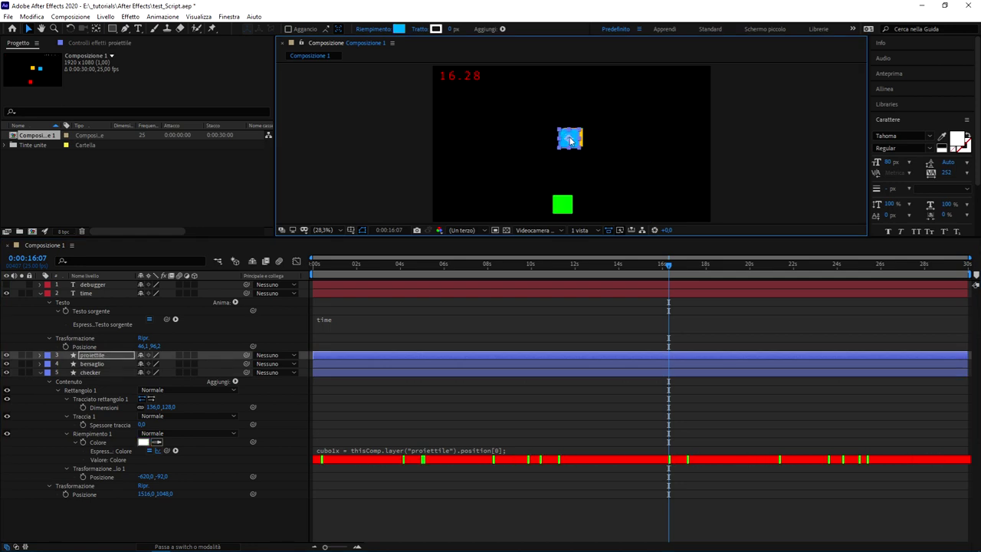
click(382, 445)
click(382, 445)
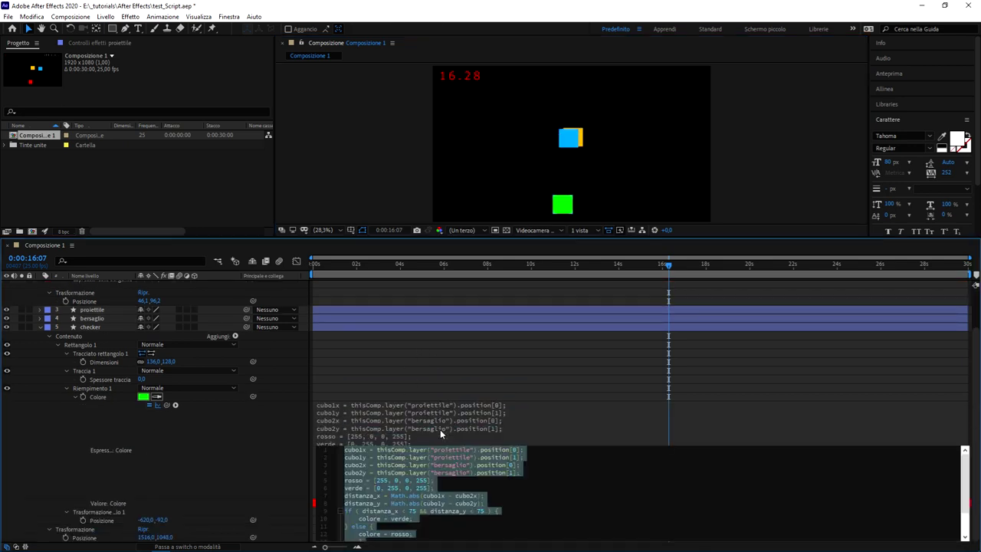
click(465, 404)
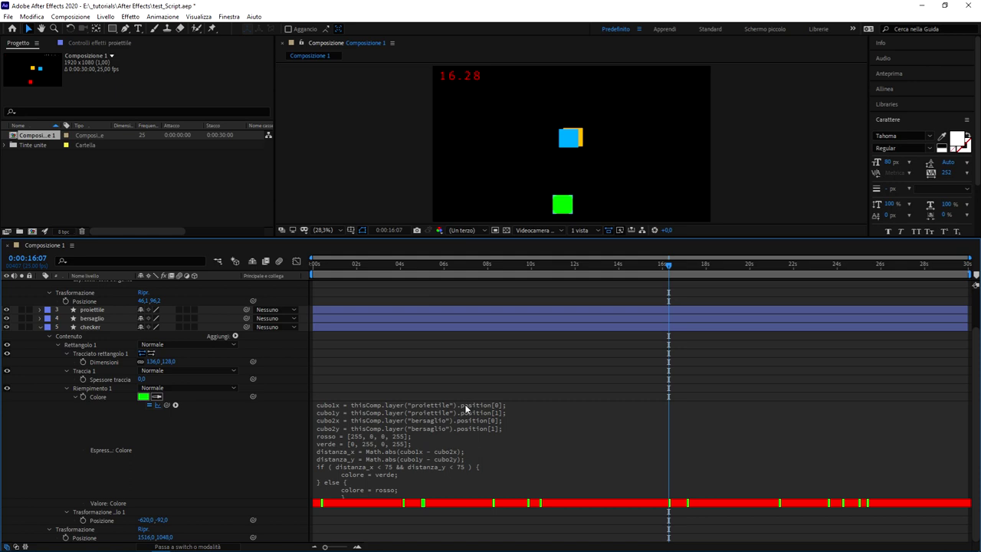
click(465, 404)
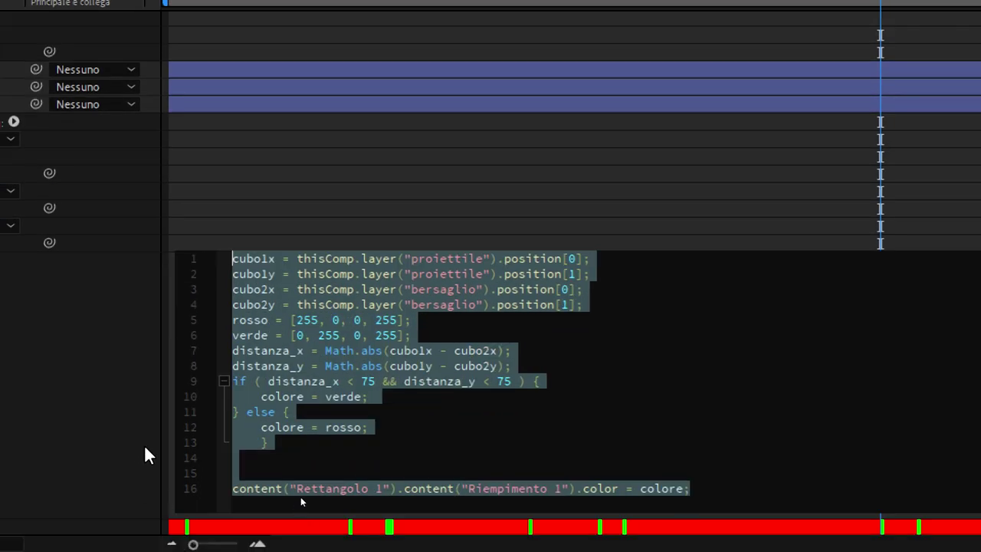
click(331, 406)
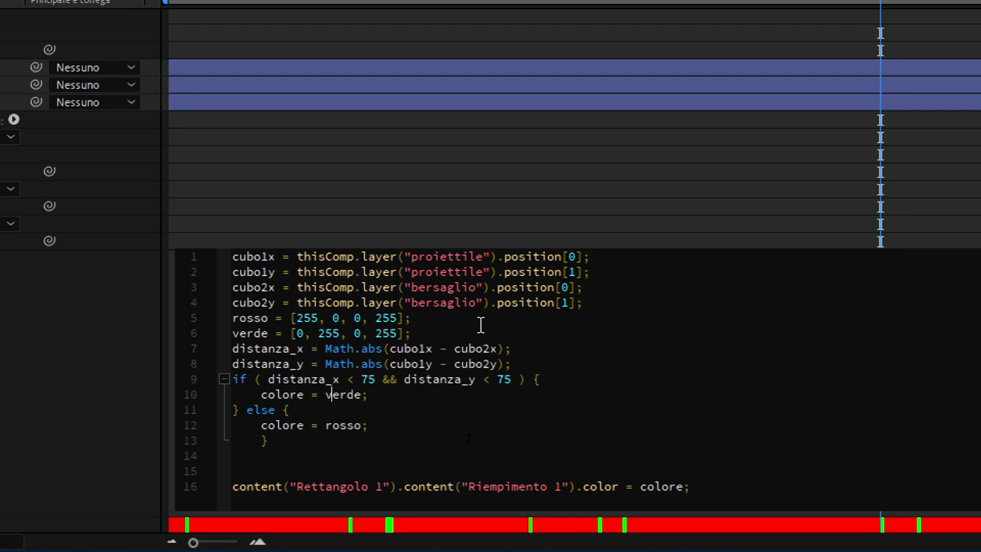
click(335, 410)
click(275, 287)
click(235, 257)
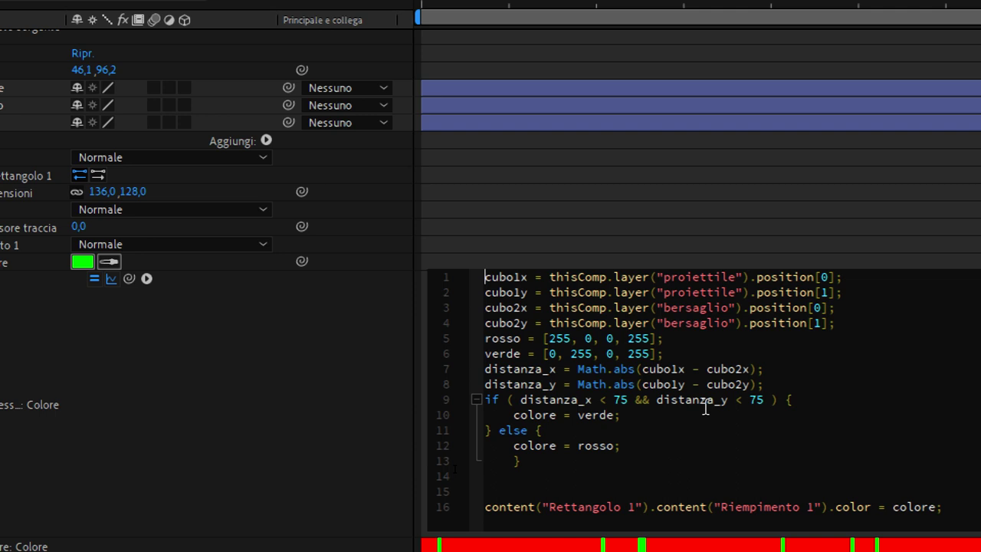
key(Right)
key(Right)
key(Right)
key(Down)
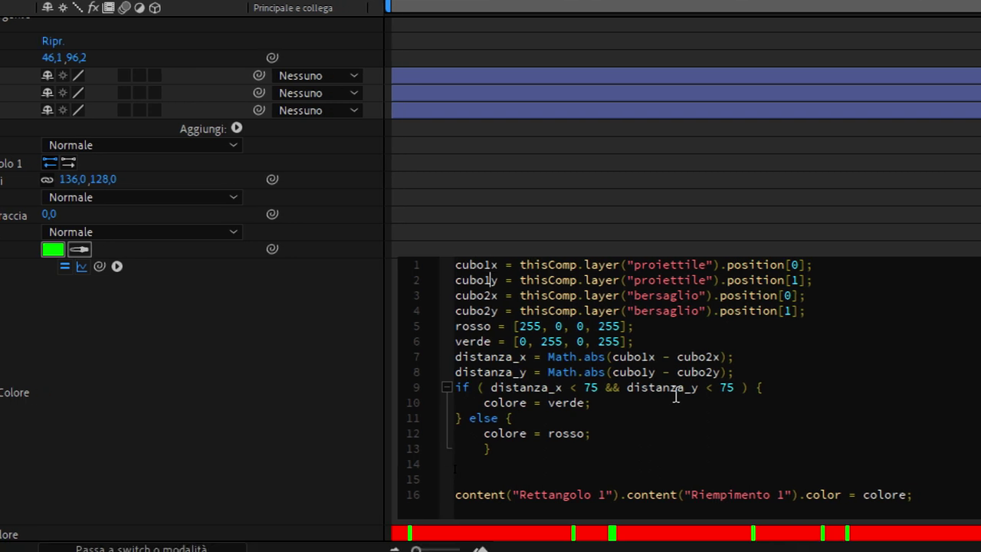
key(Down)
key(Right)
key(Right)
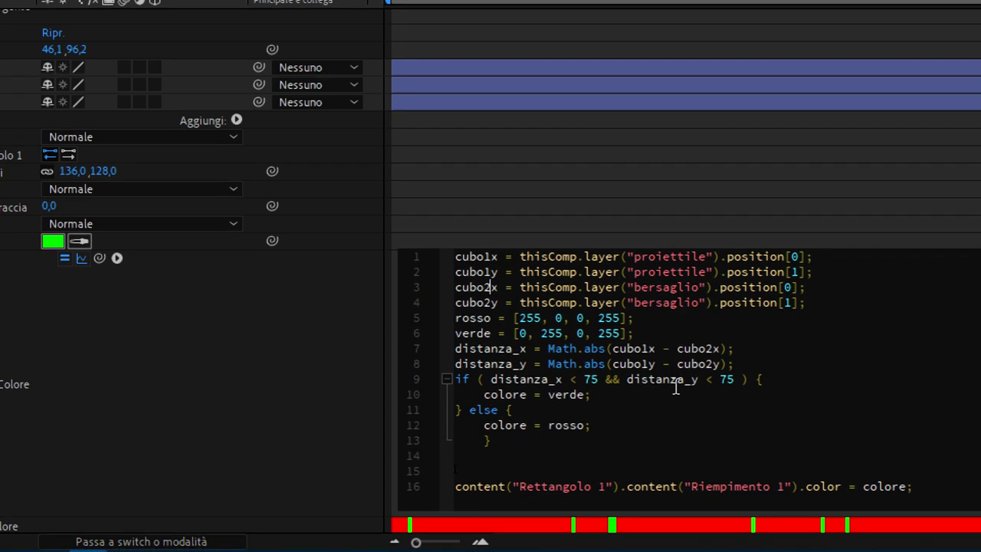
key(Down)
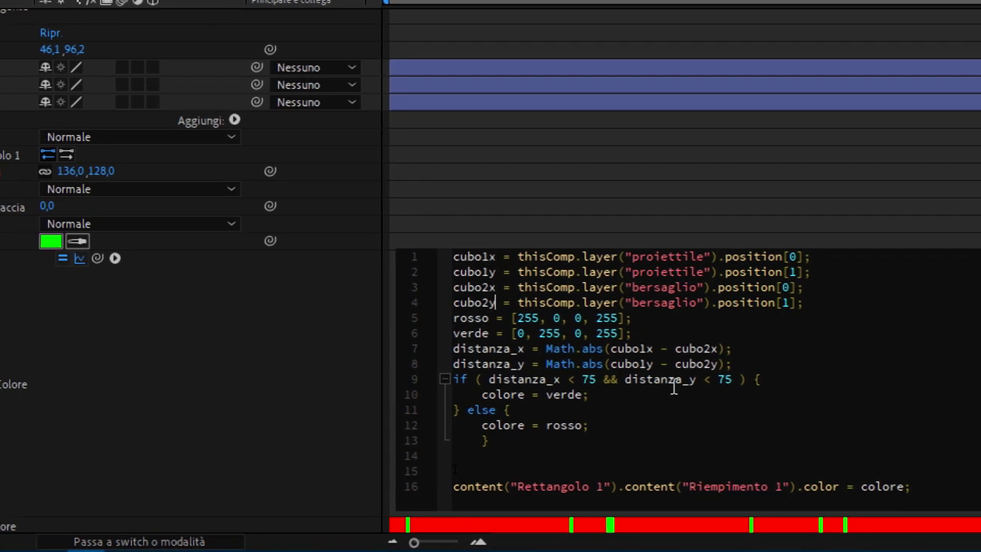
key(Up)
key(Up)
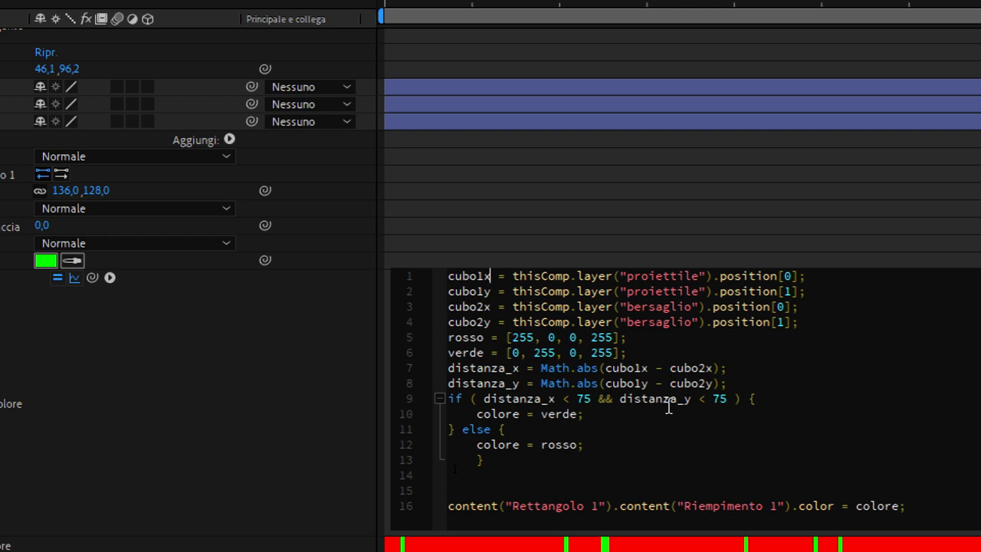
key(Left)
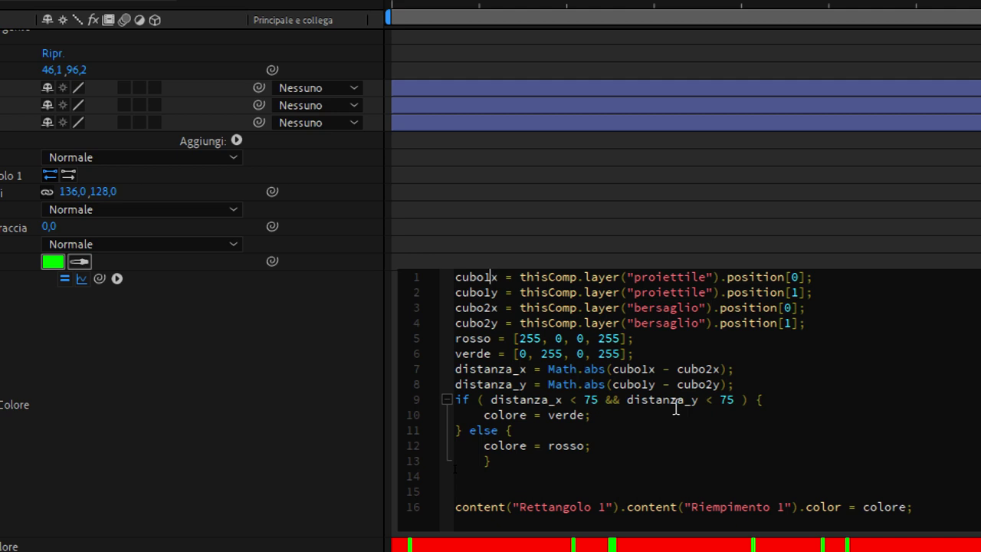
key(Down)
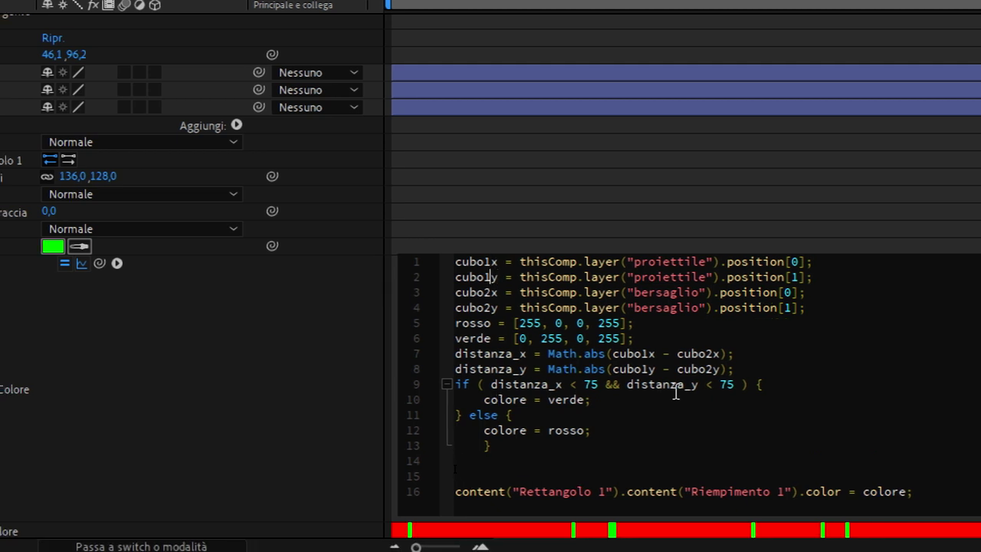
key(Down)
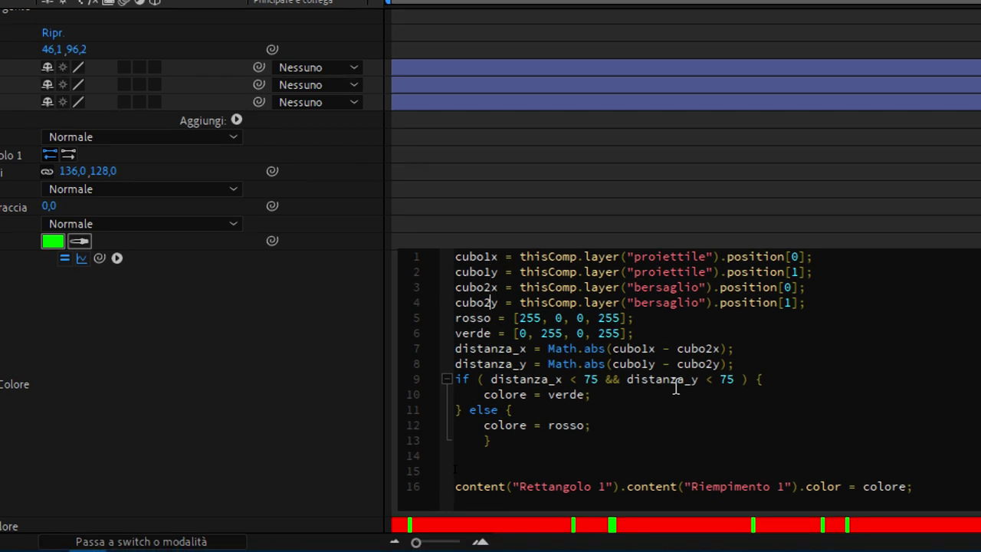
key(Right)
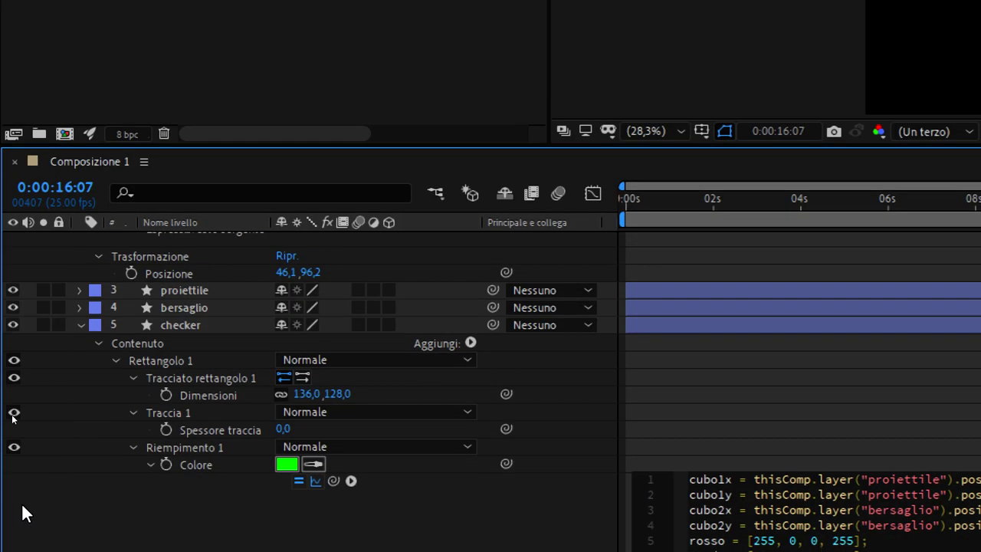
Show bersaglio's Position at 968,0, 492,0, then place the caret at the checker Color expression's start
click(78, 308)
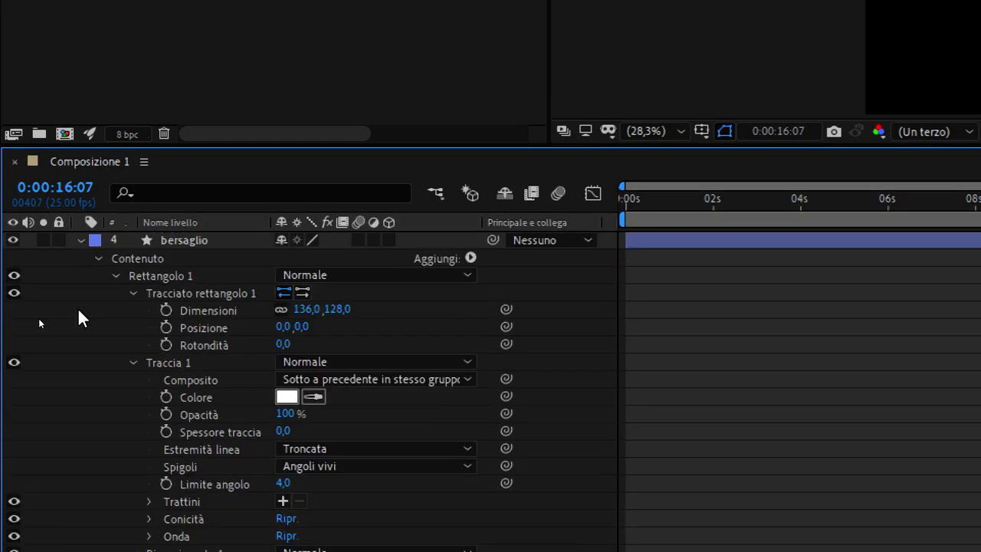
click(167, 238)
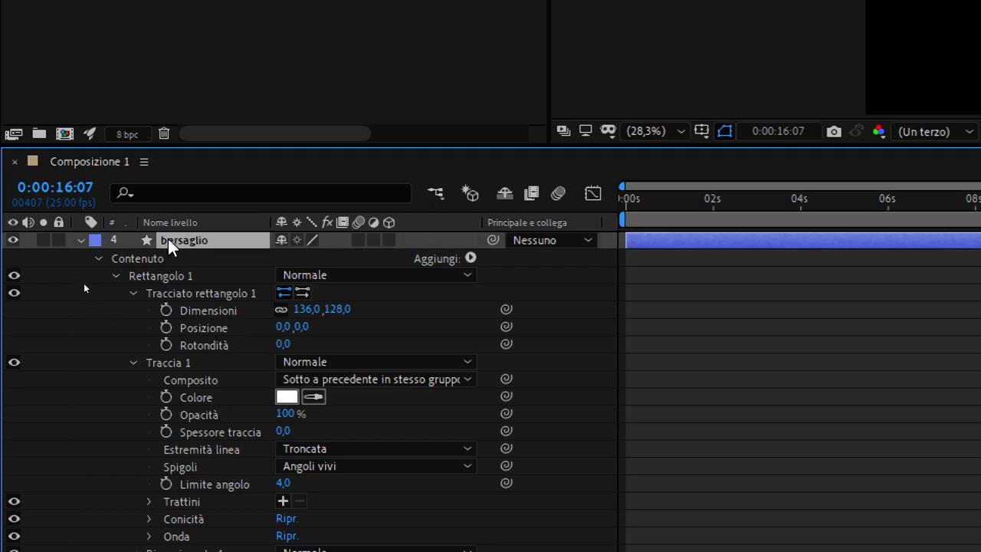
key(p)
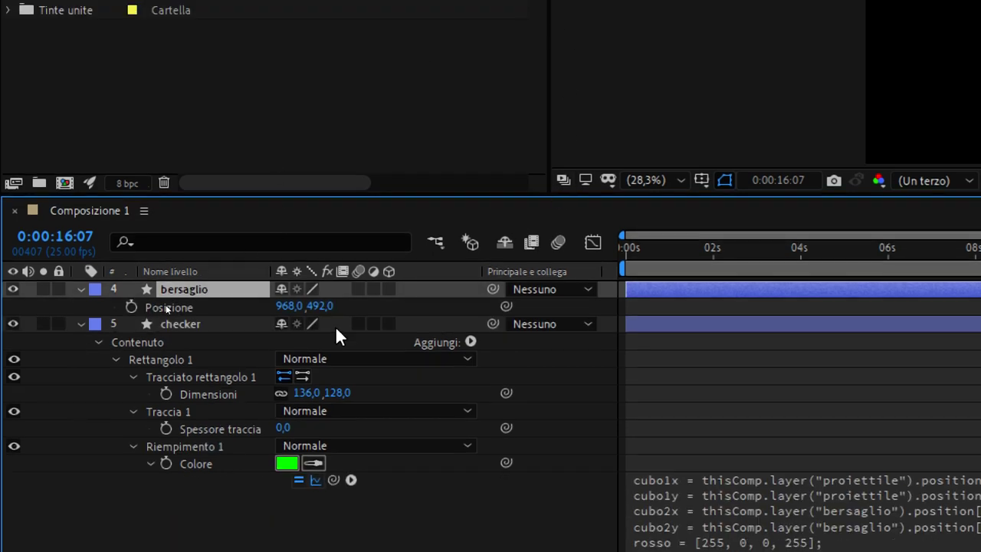
drag(313, 307, 318, 307)
key(ctrl+z)
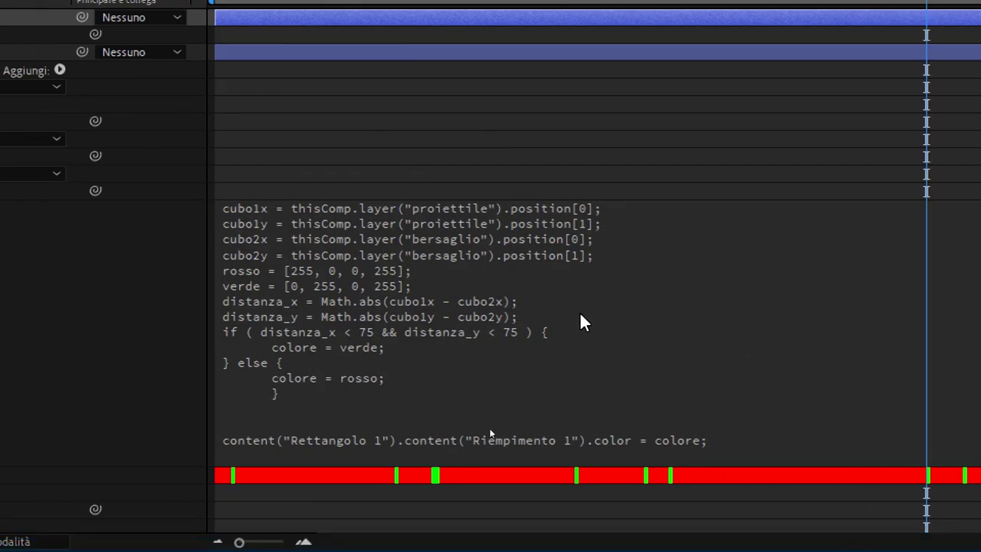
click(439, 259)
click(420, 255)
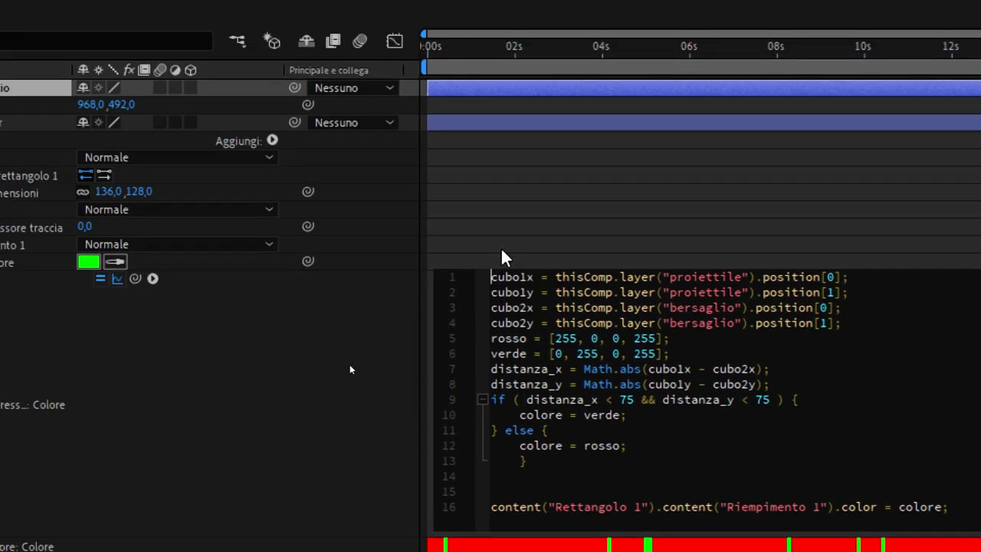
Insert a new first line reading thisComp.layer("proiettile") using autocomplete
key(Return)
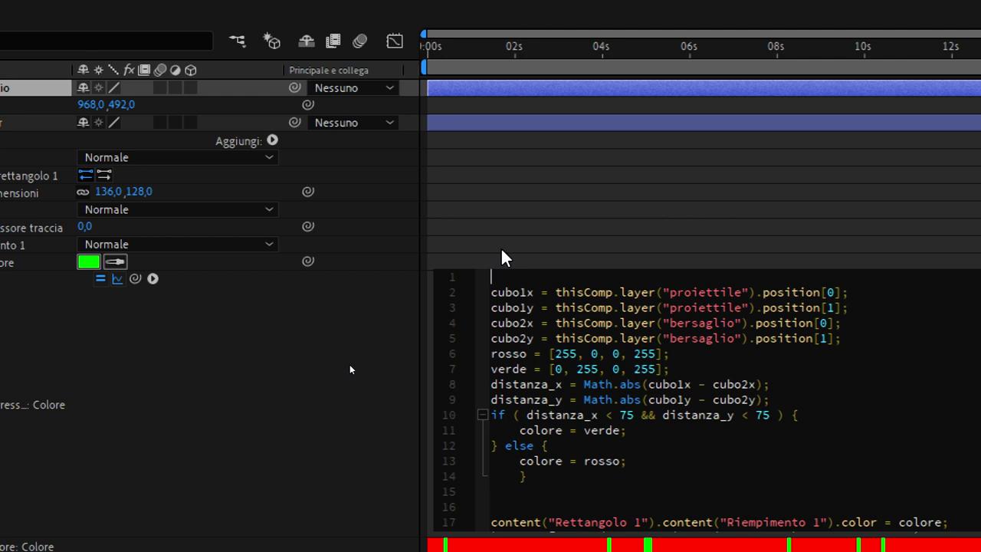
text(this)
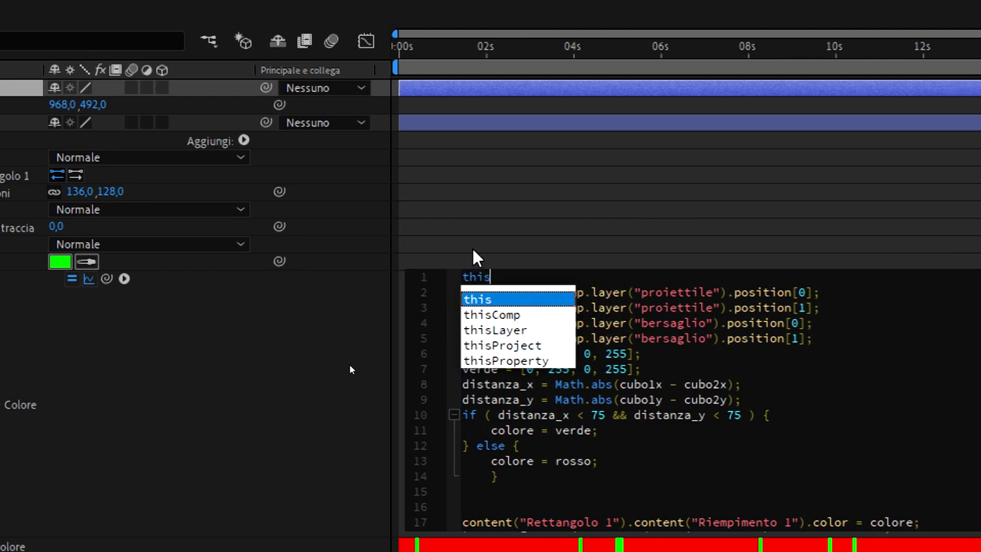
key(Down)
key(Return)
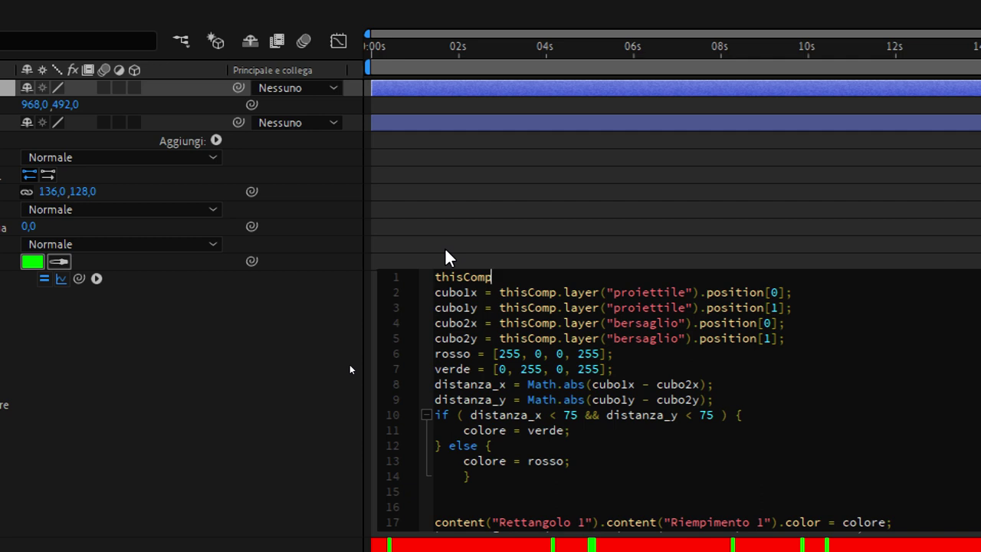
text(.)
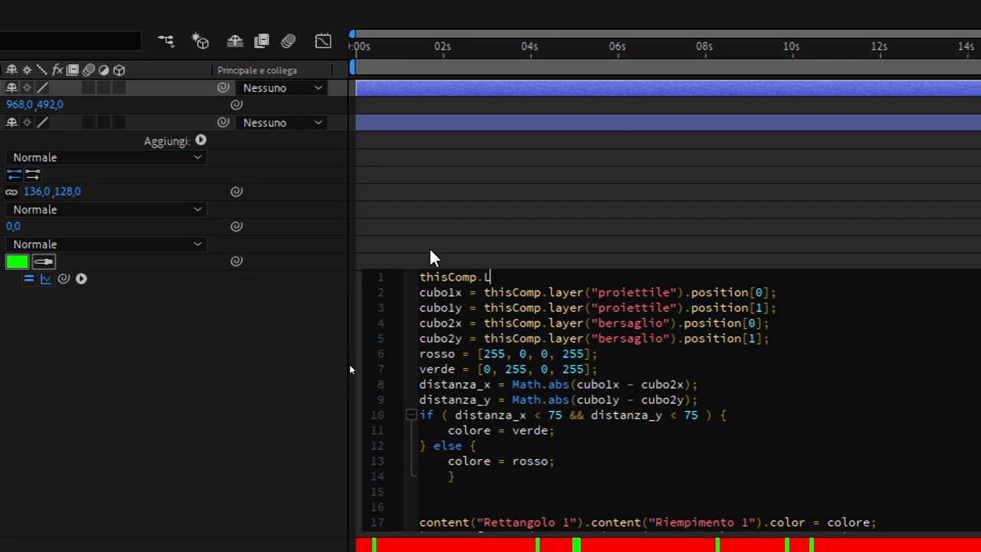
text(Lay)
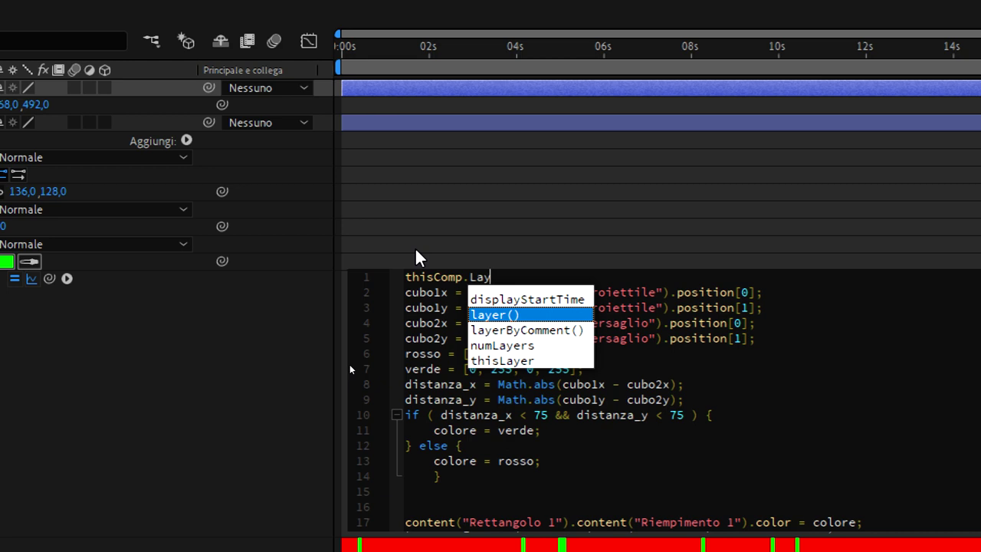
key(Return)
text(")
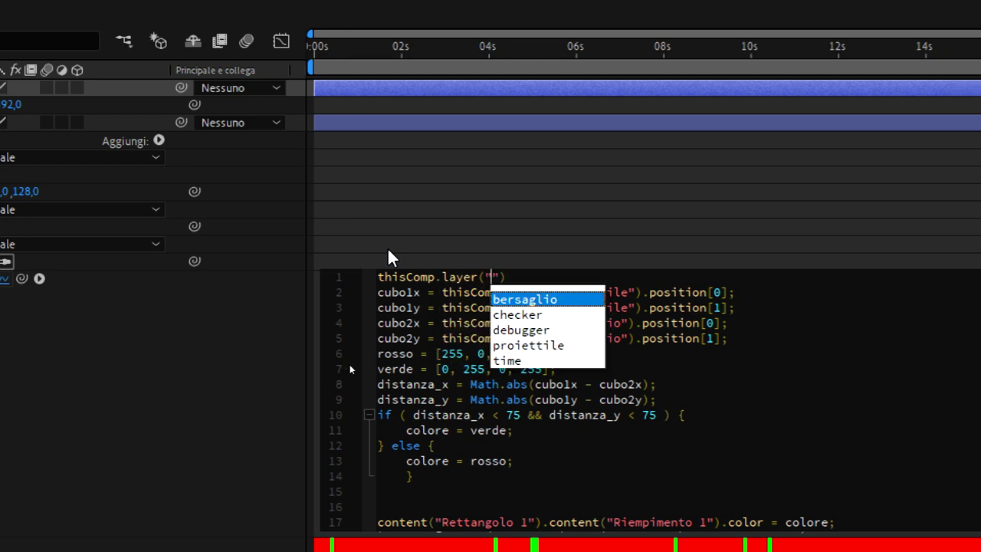
key(Down)
key(Down)
key(Down)
key(Return)
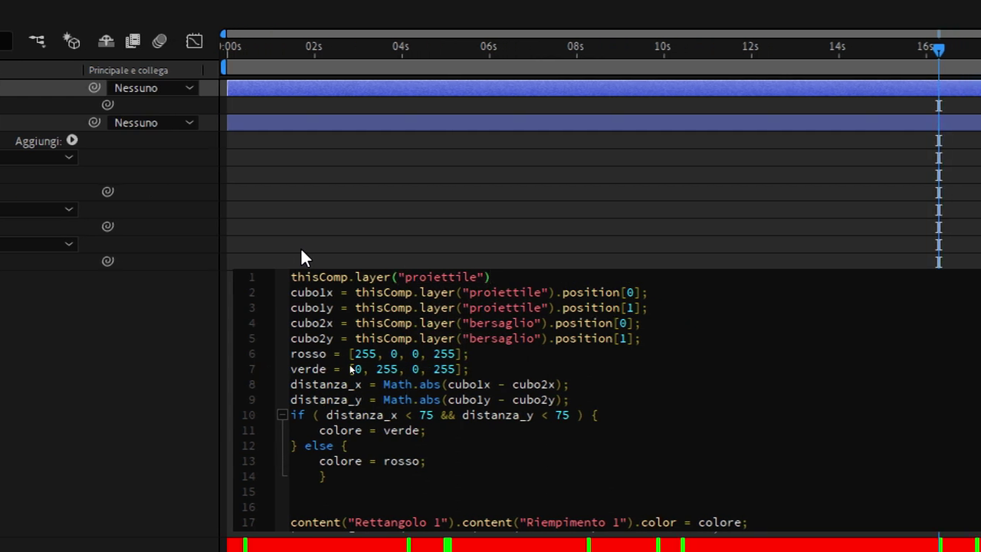
Complete the test line with .position[1] and select it
text(.pos)
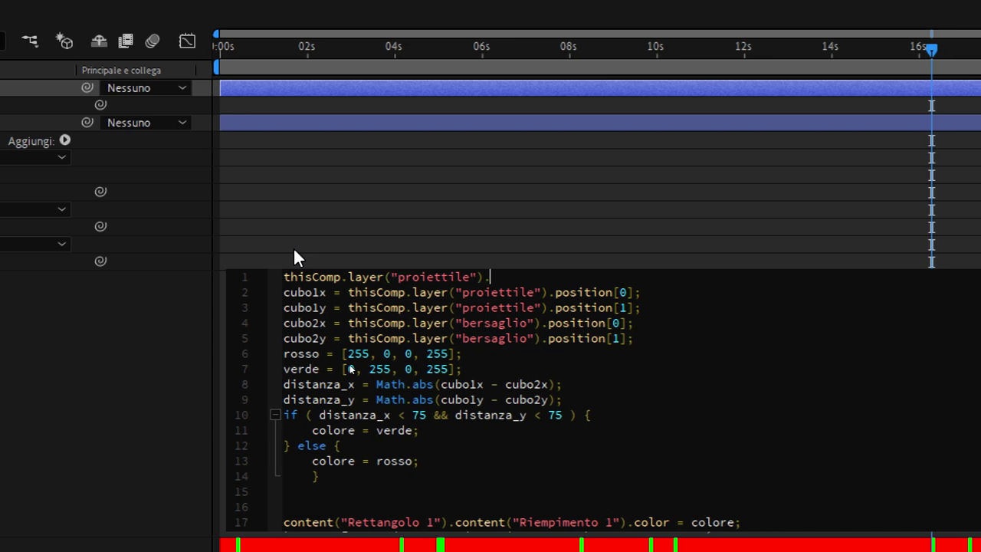
key(Return)
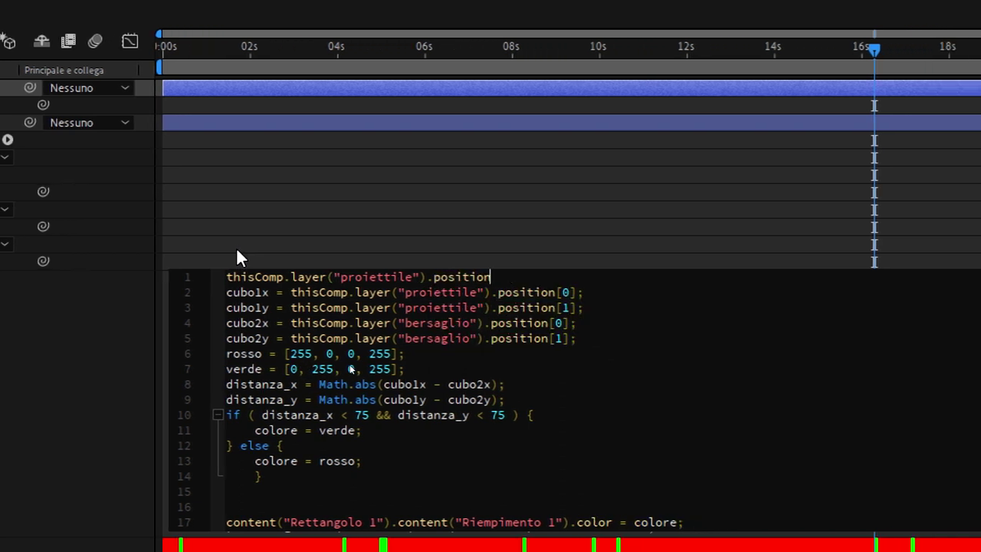
text([)
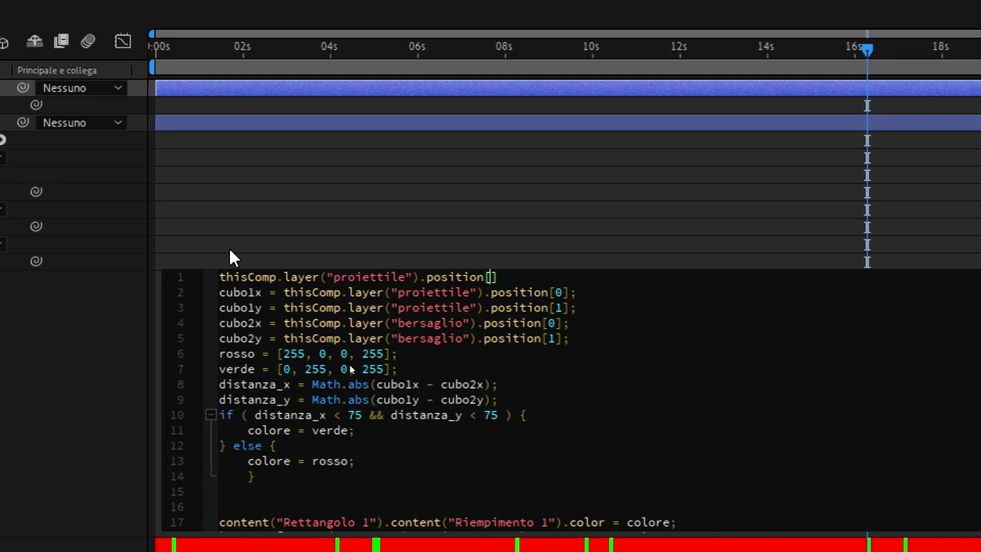
text(0)
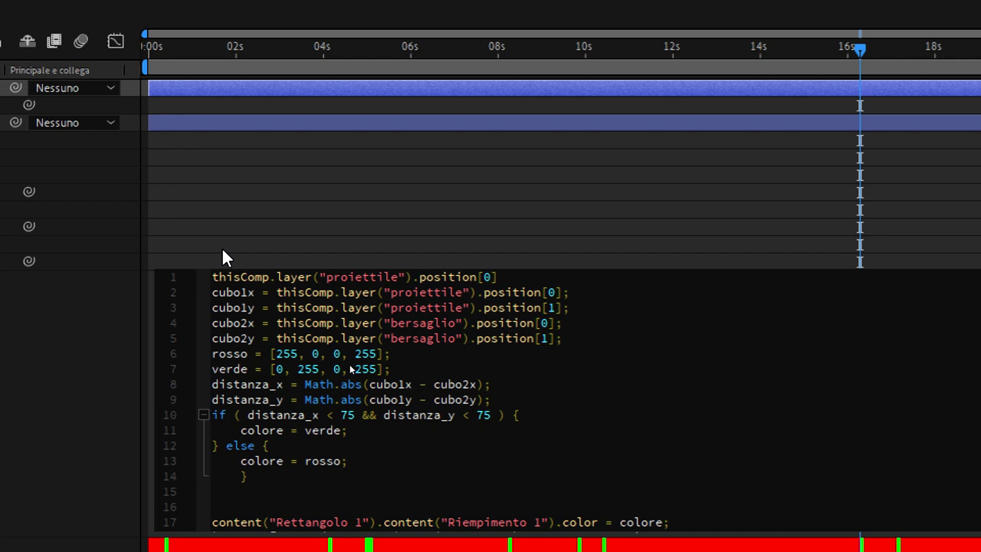
key(BackSpace)
text(1)
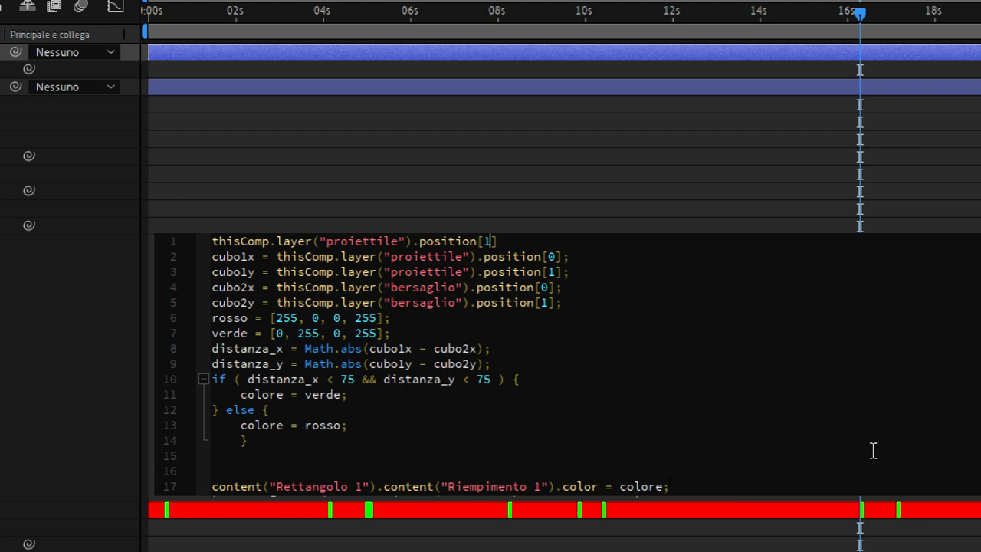
mouse_move(512, 244)
mouse_down()
mouse_move(347, 224)
mouse_move(224, 230)
mouse_up()
Delete the thisComp.layer("proiettile").position[1] test line and its empty line
key(BackSpace)
key(Down)
key(BackSpace)
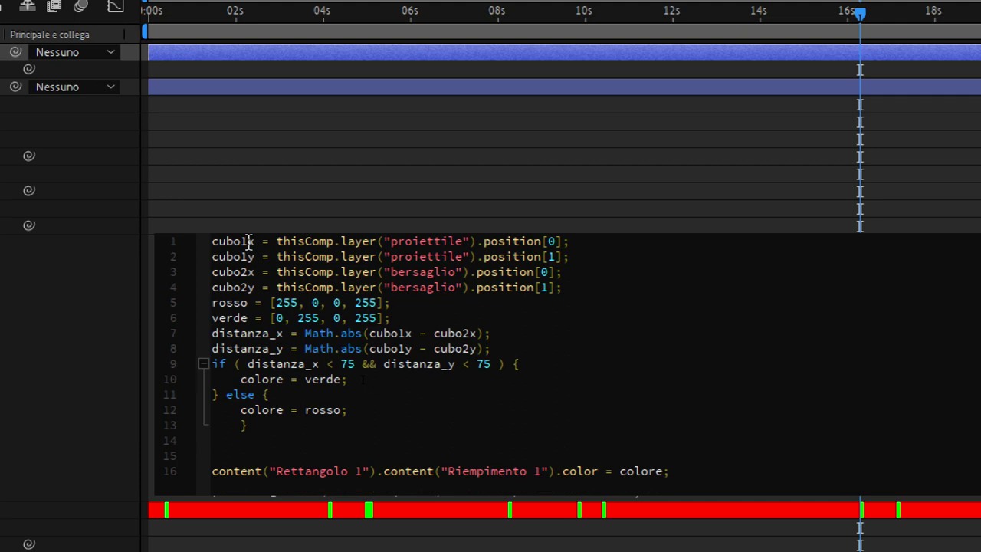
Highlight the proiettile vertical position lookup and the rosso colour definition
click(427, 240)
mouse_move(563, 256)
mouse_down()
mouse_move(188, 256)
mouse_move(594, 281)
mouse_up()
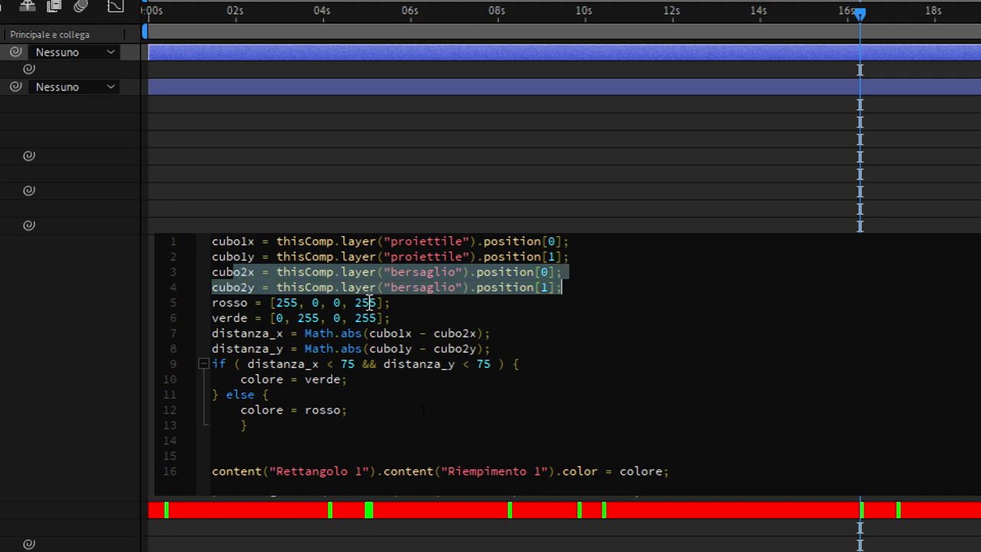
click(403, 302)
mouse_move(403, 299)
mouse_down()
mouse_move(202, 298)
mouse_move(421, 316)
mouse_up()
click(425, 302)
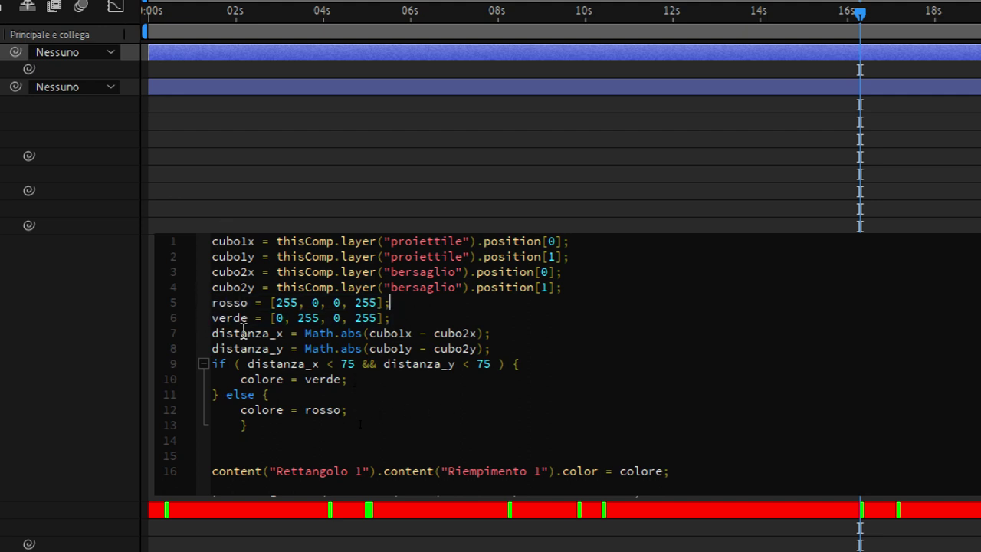
Walk through rosso's [255, 0, 0, 255] value, highlighting each channel and the alpha 255
click(263, 302)
drag(270, 302, 399, 304)
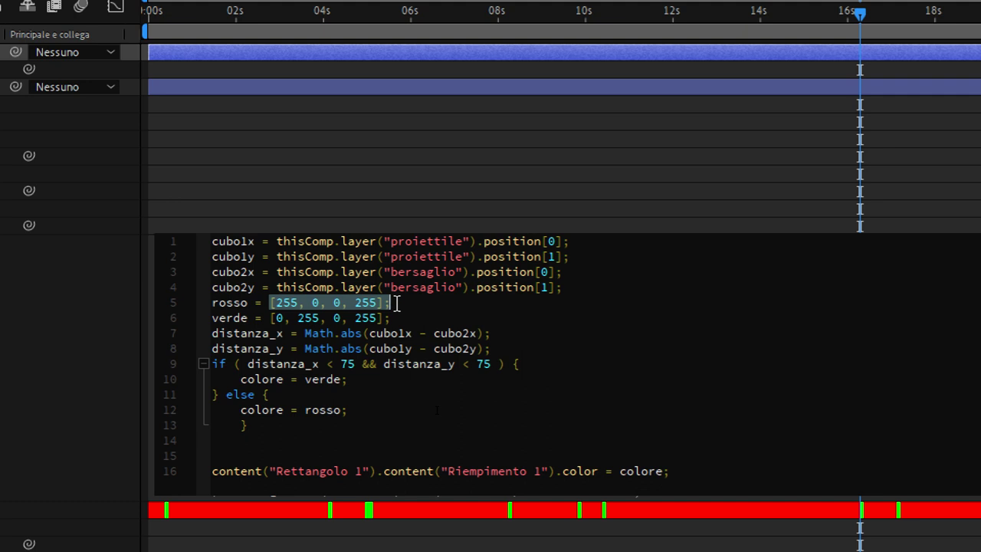
click(393, 304)
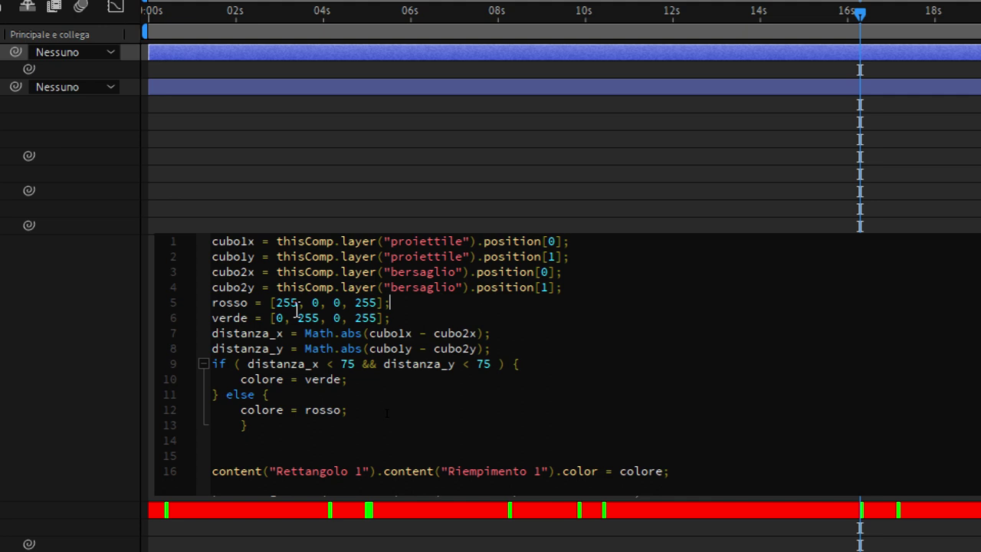
click(320, 303)
click(338, 304)
double_click(372, 303)
click(369, 333)
click(354, 304)
drag(355, 303, 381, 304)
click(421, 303)
drag(270, 302, 391, 302)
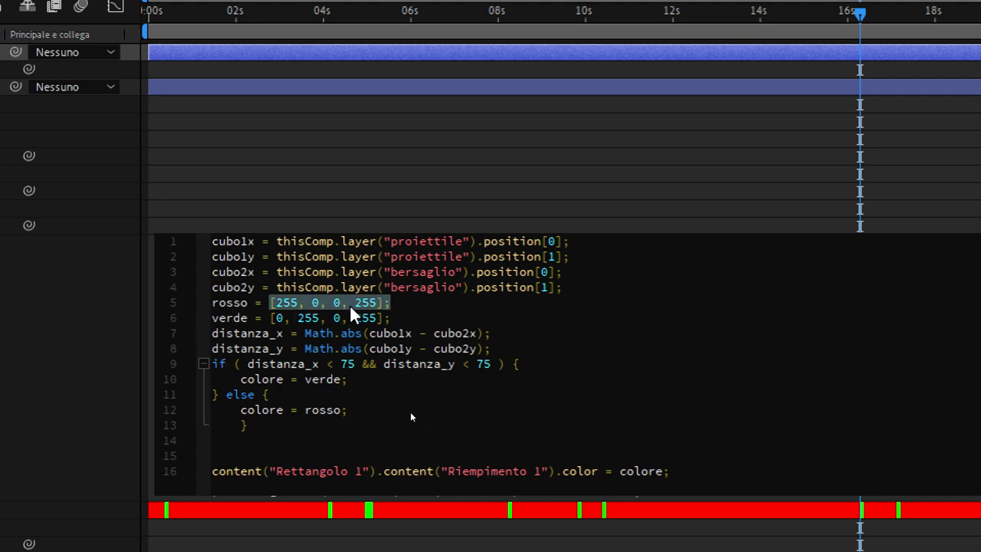
click(235, 312)
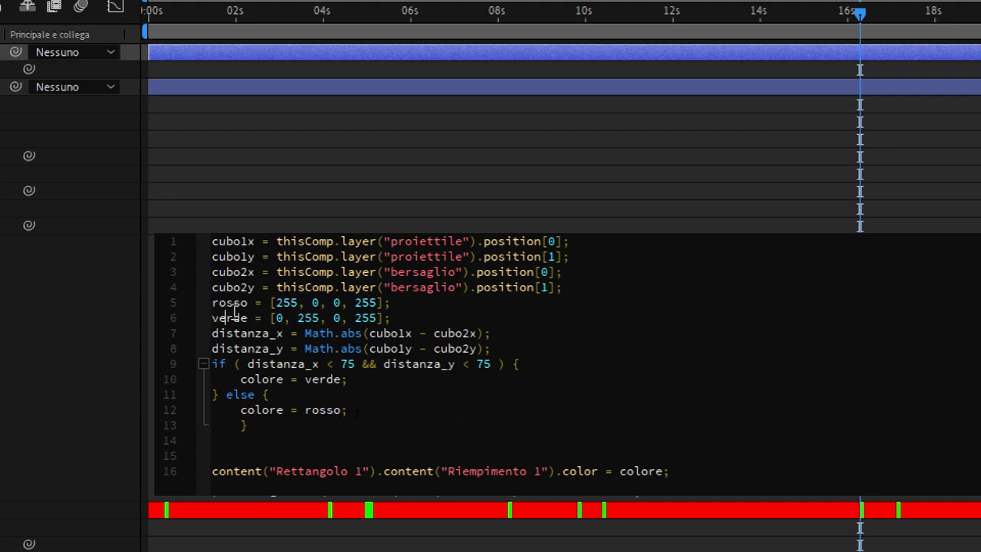
Highlight verde's green 255, the bersaglio and proiettile position lines, and all six variable definitions
click(275, 317)
double_click(308, 317)
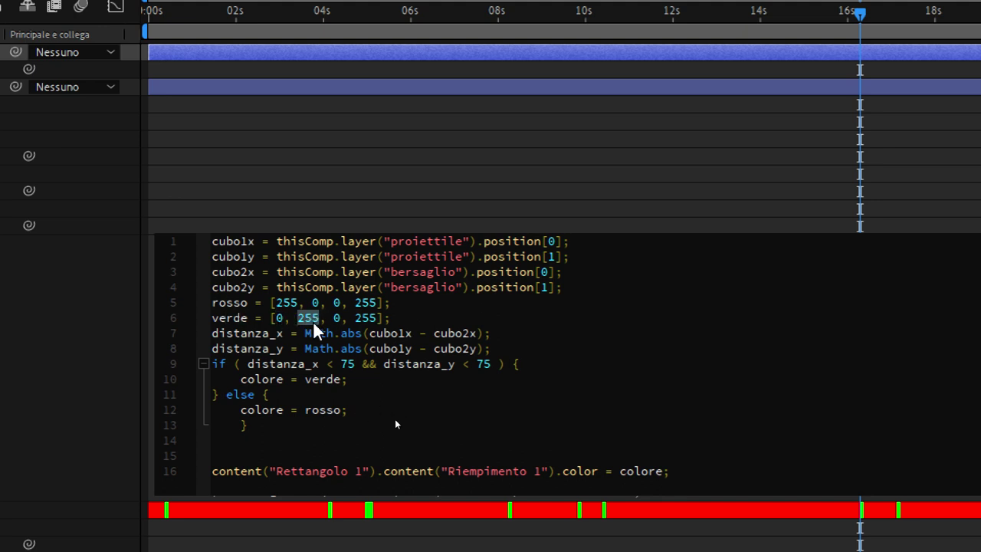
click(414, 315)
click(564, 287)
click(569, 256)
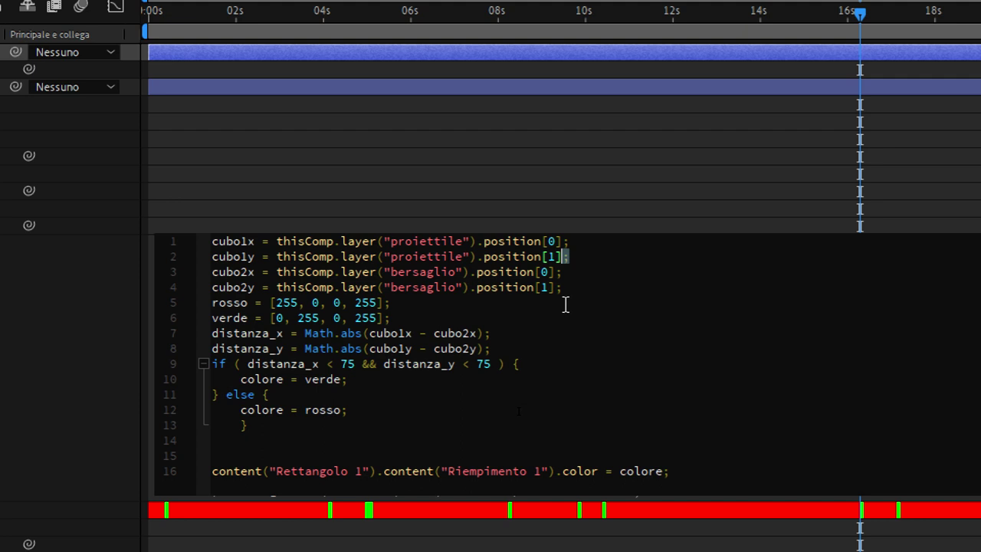
drag(398, 315, 177, 229)
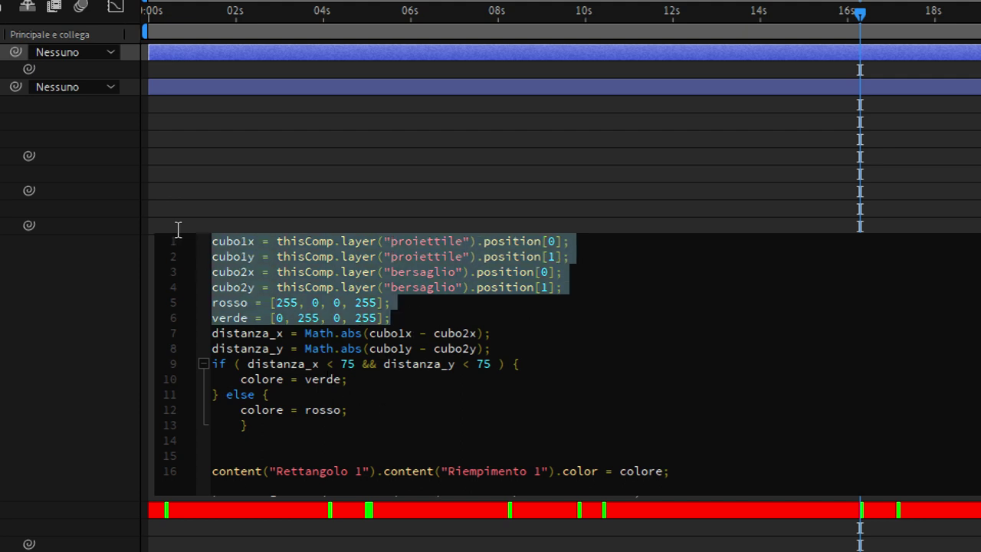
click(334, 348)
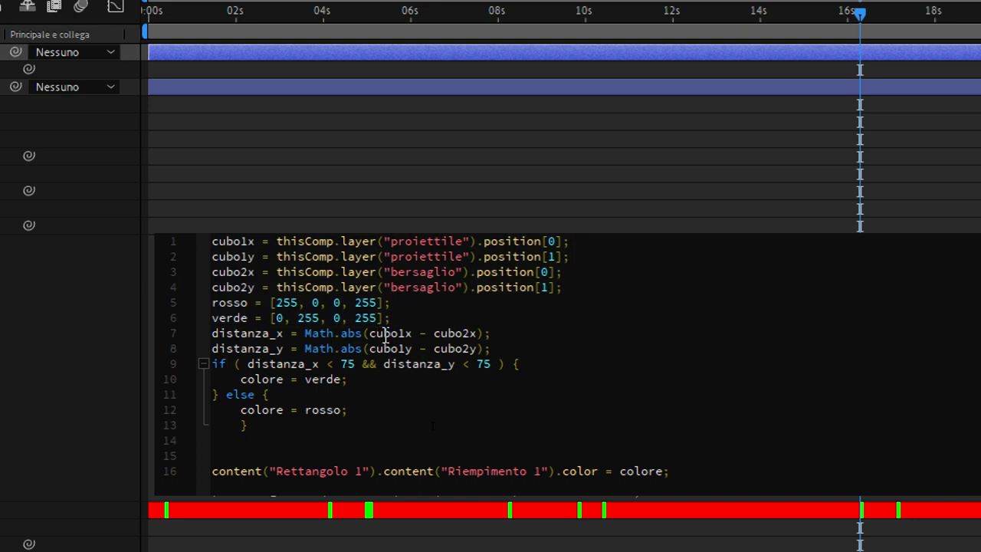
drag(413, 335, 407, 336)
click(476, 333)
drag(476, 332, 468, 333)
drag(284, 348, 212, 348)
click(283, 333)
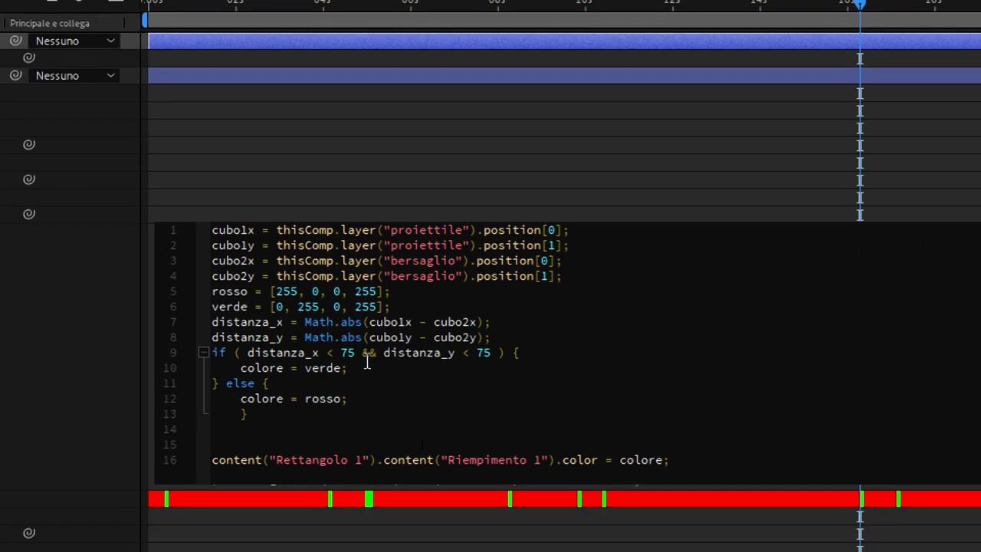
click(304, 322)
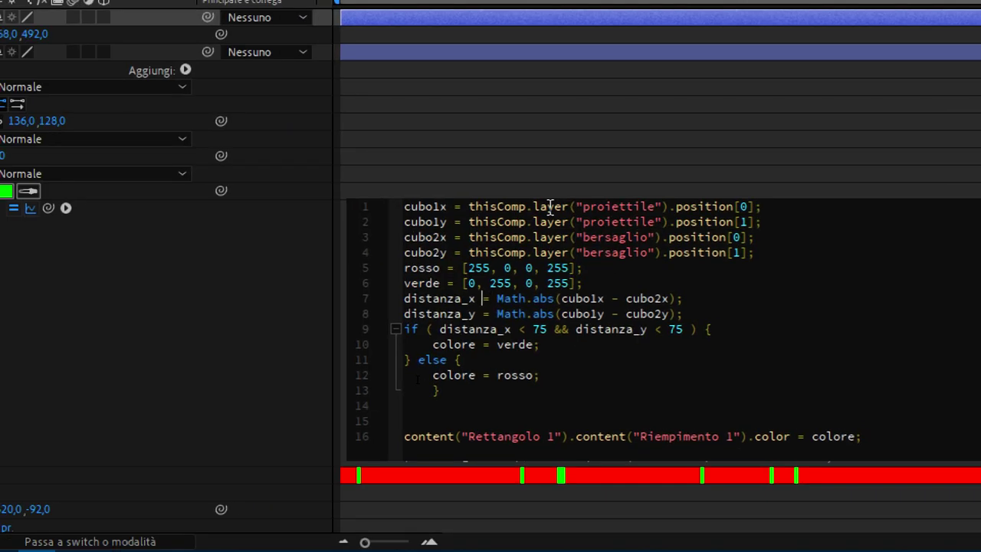
key(Left)
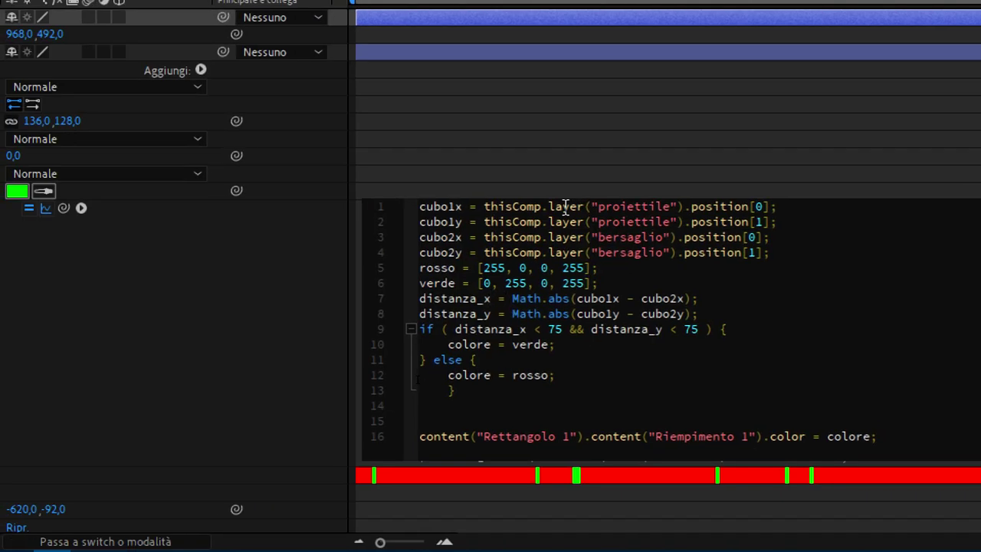
key(Left)
key(Left)
key(Left)
key(Left)
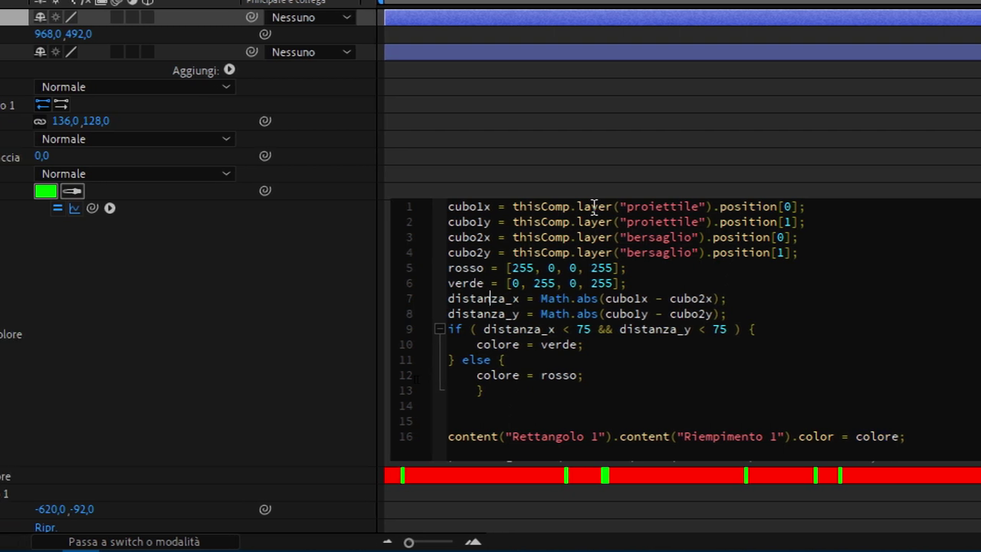
key(Right)
key(Right)
key(Right)
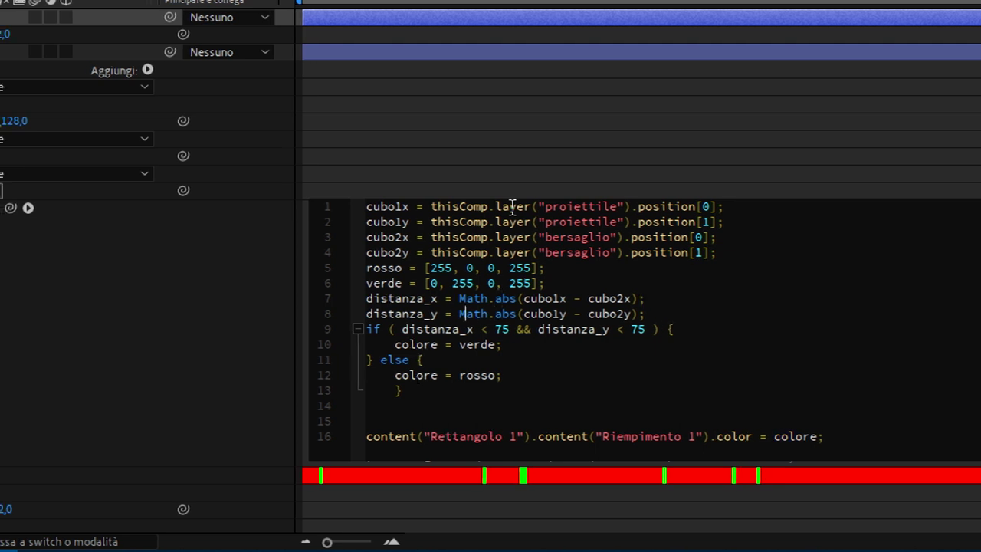
key(Left)
key(Left)
key(Left)
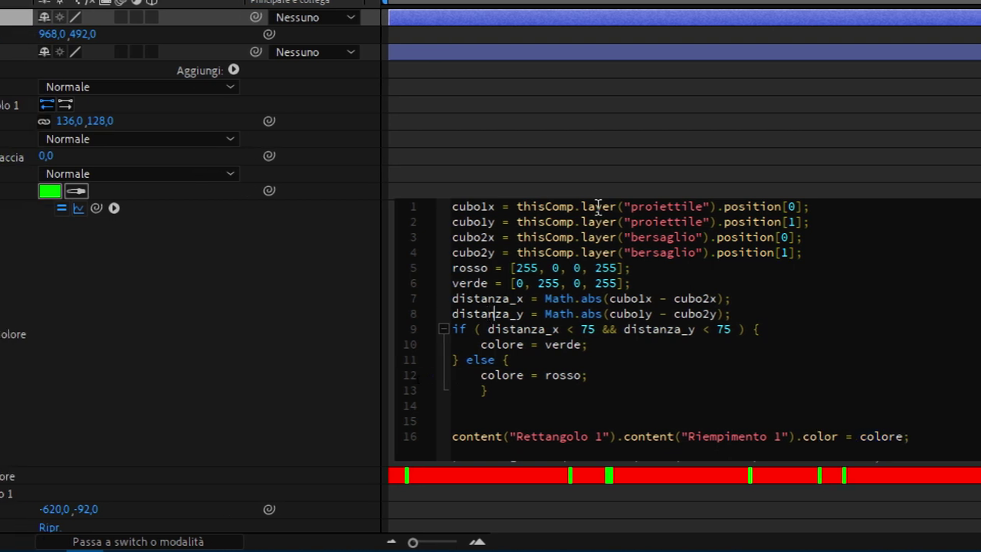
key(Right)
key(Right)
key(Right)
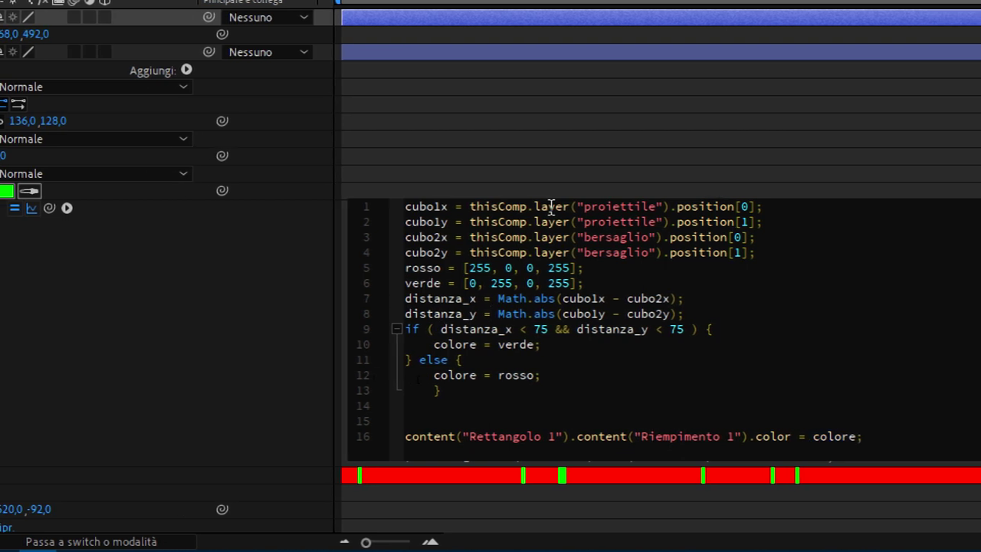
key(Right)
key(Right)
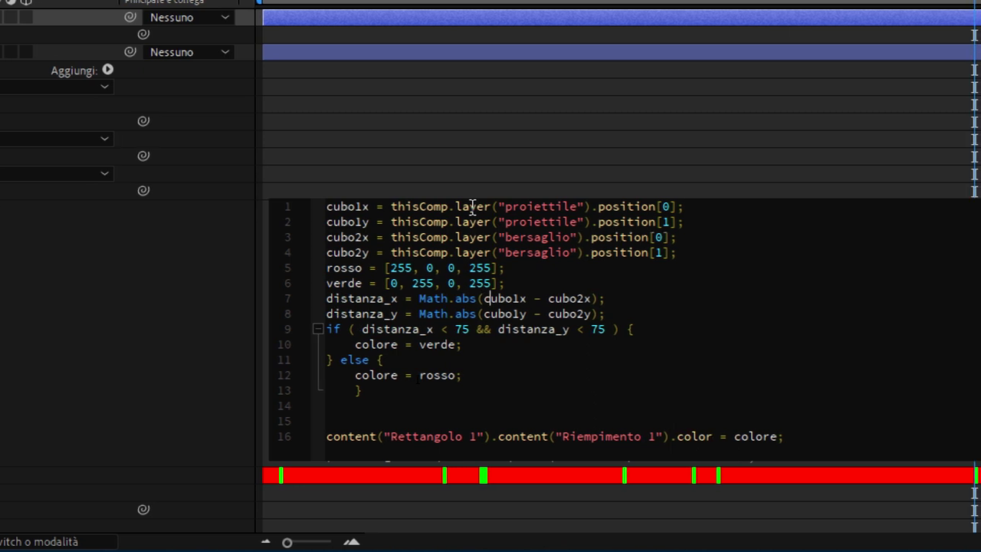
key(Right)
key(Right)
key(Right)
key(Right)
key(Right)
key(Right)
key(Right)
key(Right)
key(Right)
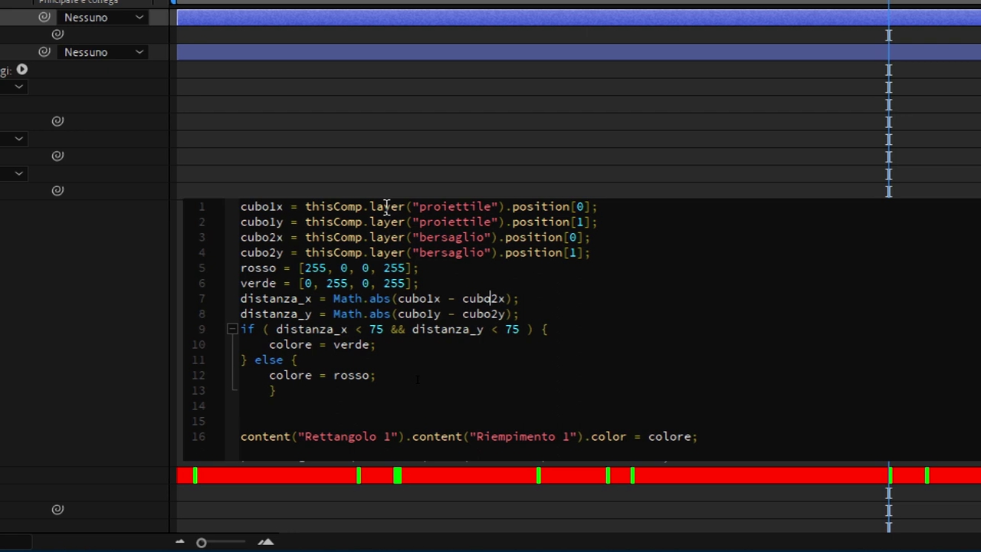
key(Down)
key(Right)
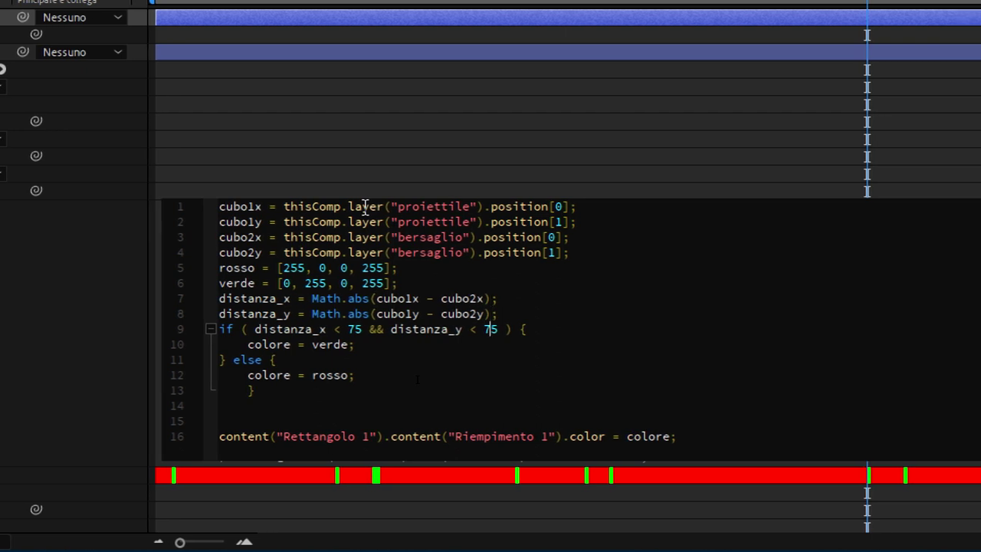
key(Home)
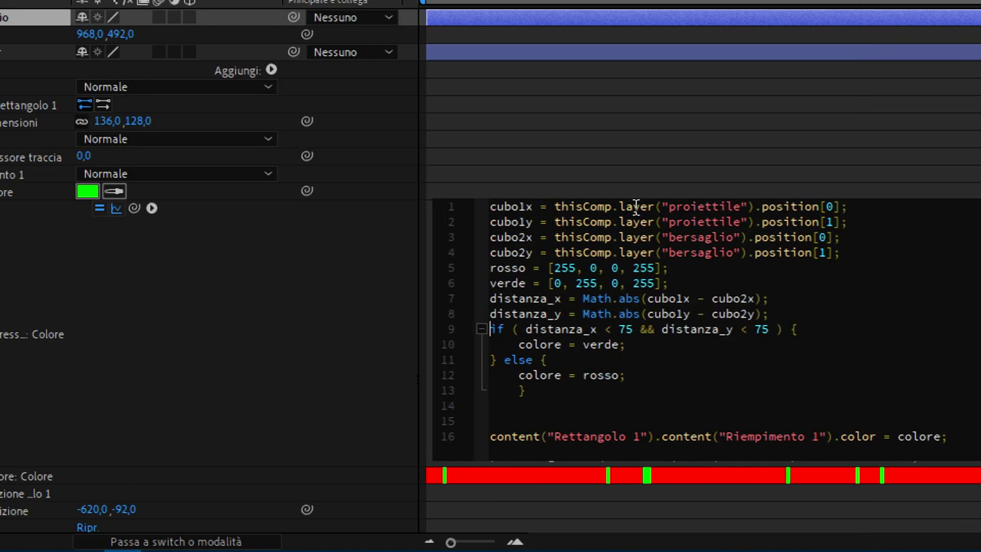
key(Right)
key(Right)
key(Right)
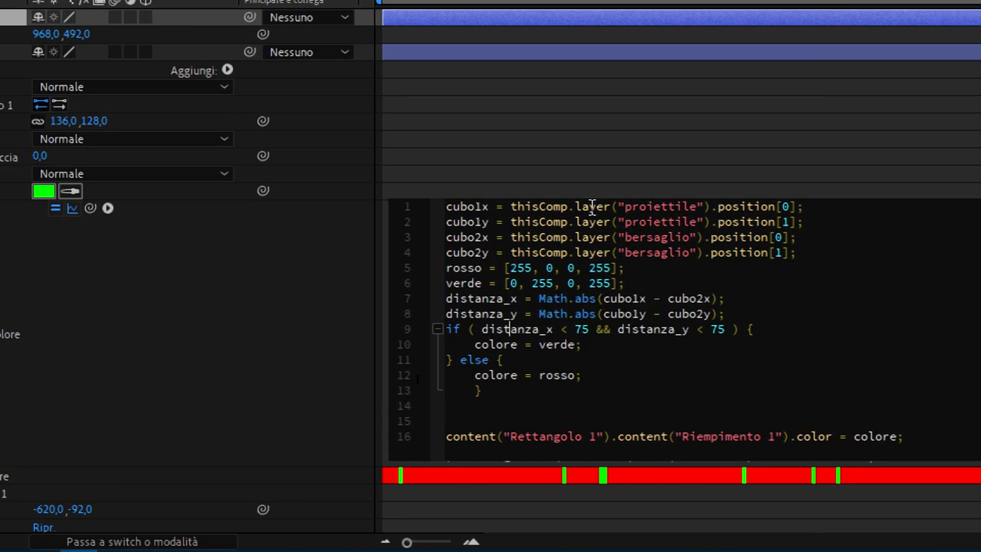
key(Right)
key(Right)
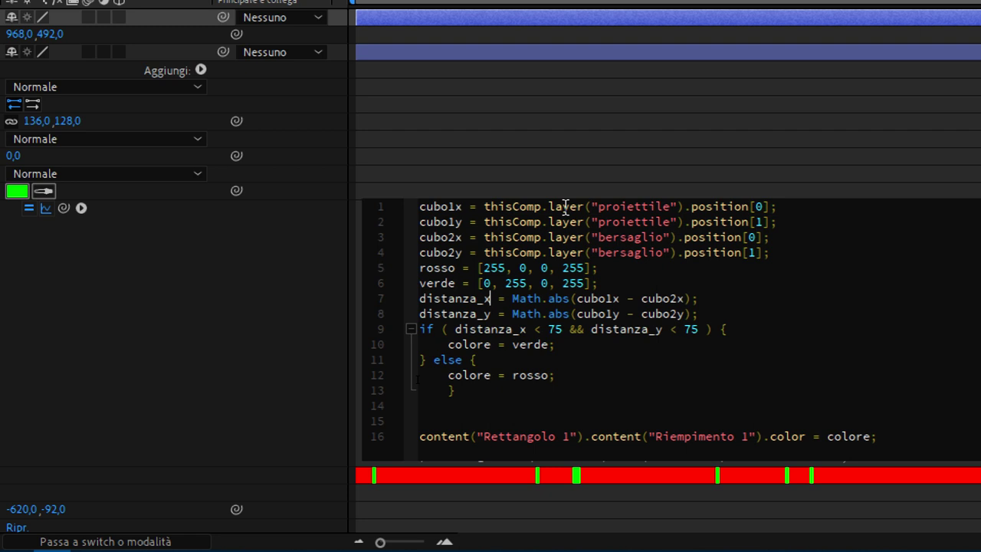
key(Right)
key(Right)
key(Right)
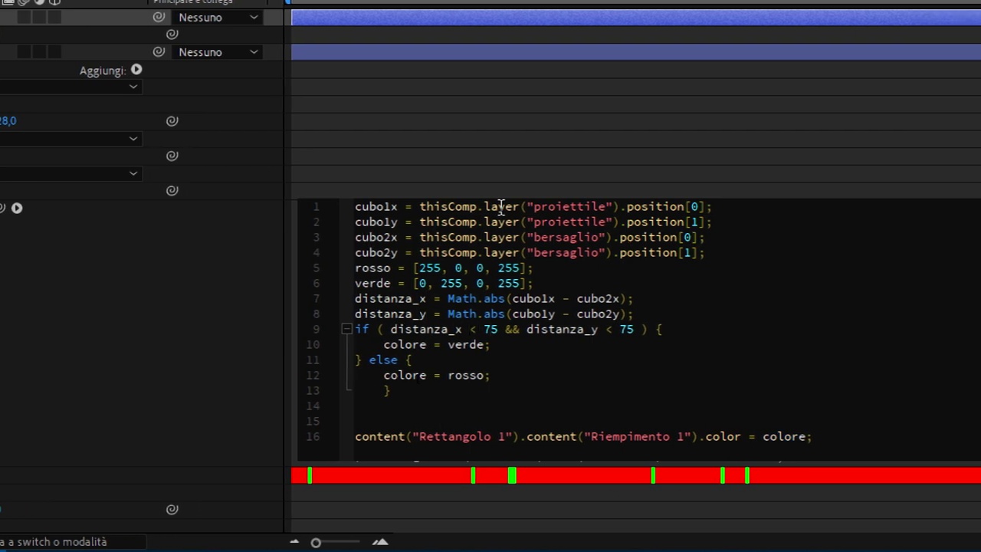
key(Right)
key(Right)
key(Right)
key(Right)
key(Right)
key(Right)
key(Right)
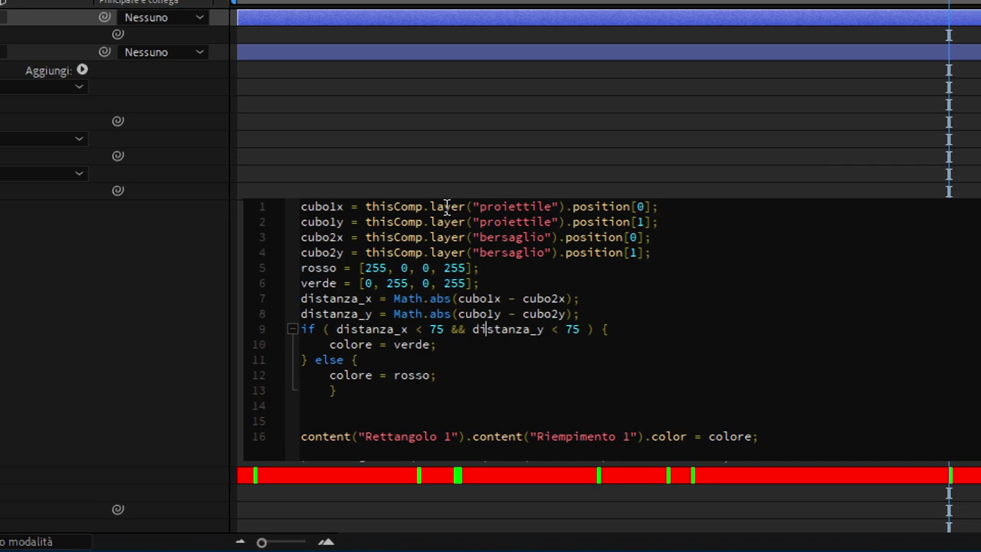
key(Right)
key(Right)
key(Right)
key(Right)
key(Right)
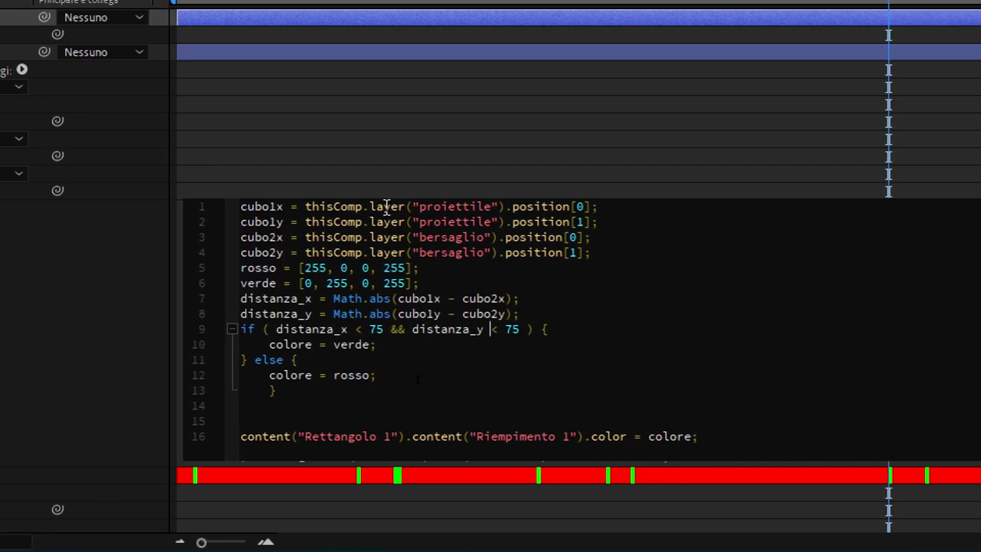
key(Right)
key(Right)
key(Right)
key(Right)
key(Right)
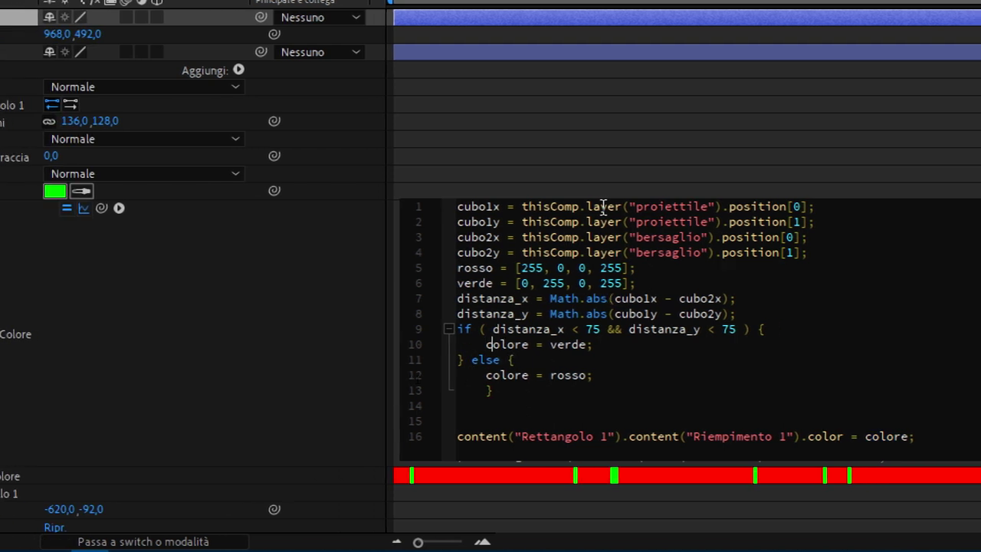
key(Right)
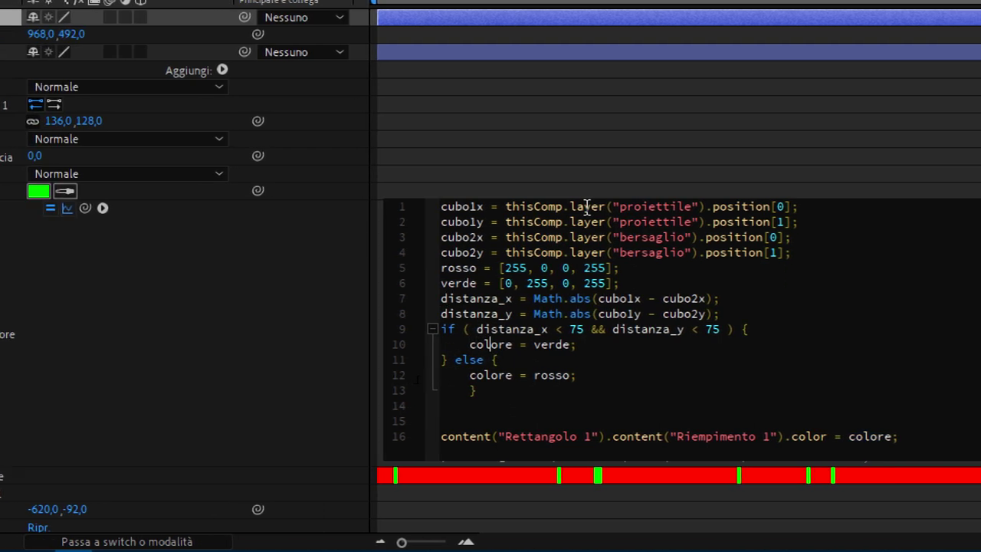
key(Right)
key(Right)
key(Right)
key(Right)
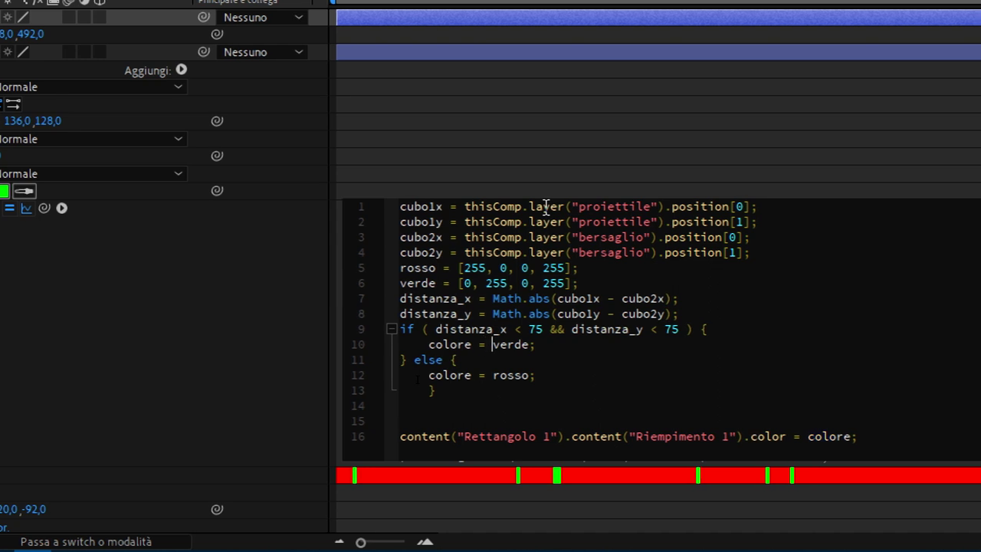
key(Right)
key(Up)
key(Up)
key(Up)
key(Right)
key(Right)
key(Right)
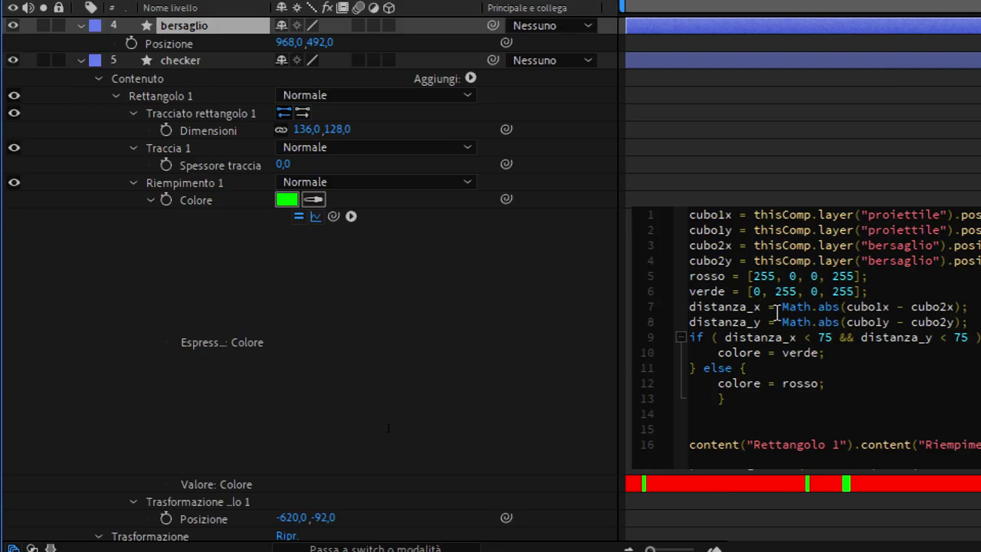
key(Up)
key(Left)
key(Left)
key(Left)
Review the expression by highlighting verde on lines 6 and 10, the else keyword, and rosso on line 12
double_click(801, 352)
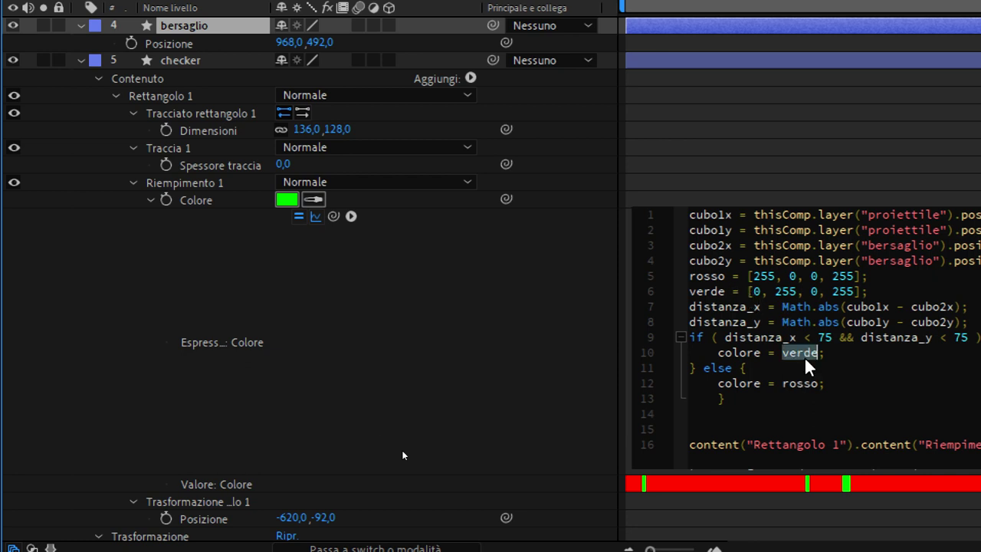
double_click(712, 291)
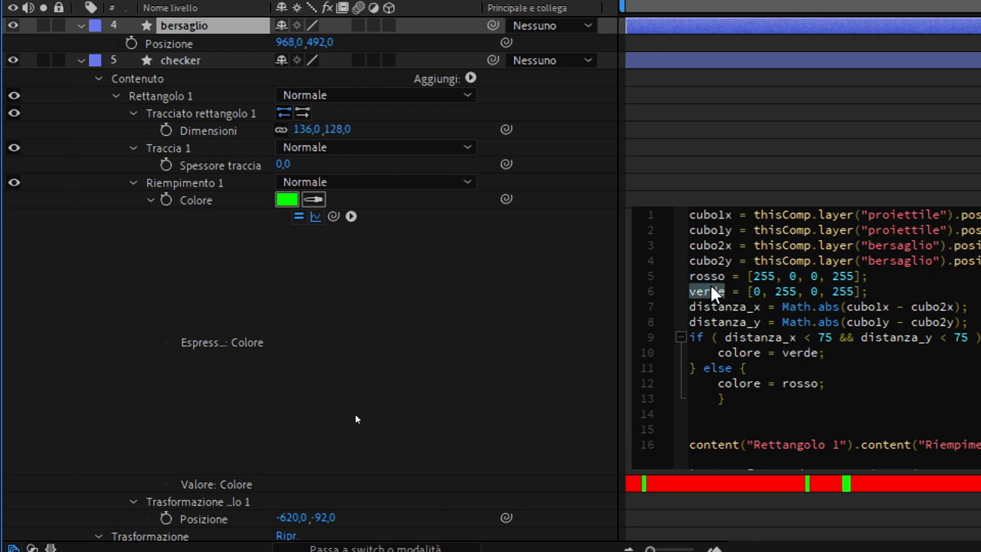
click(738, 366)
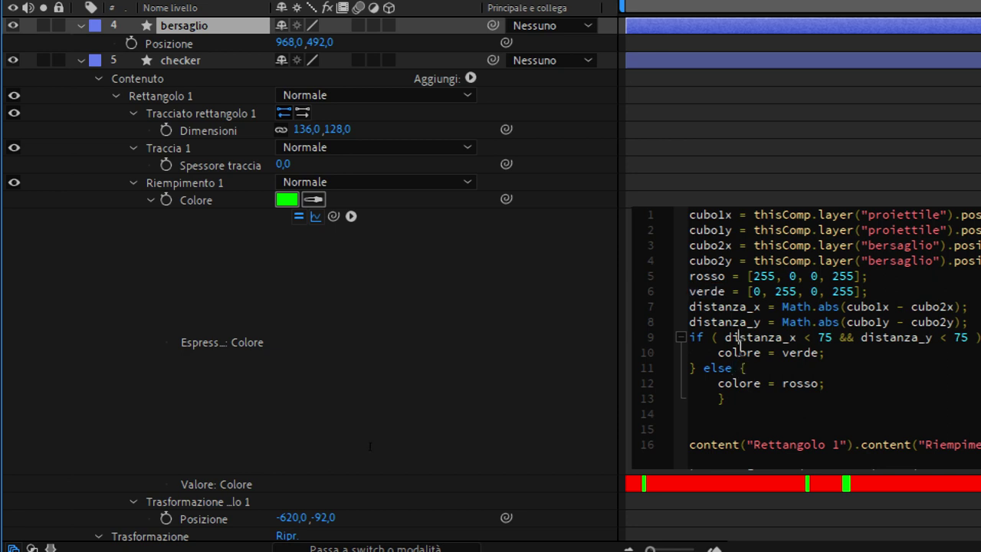
double_click(736, 353)
double_click(811, 352)
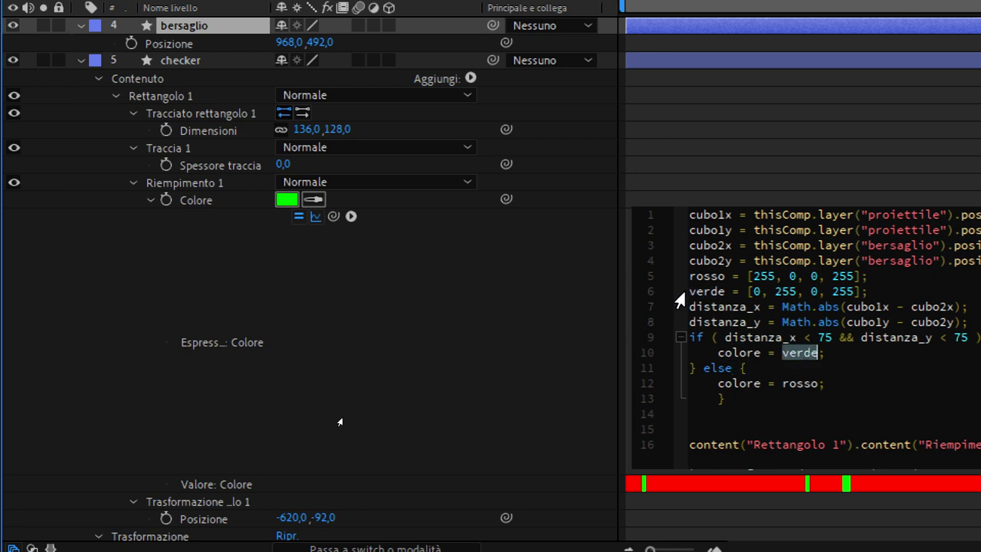
double_click(706, 292)
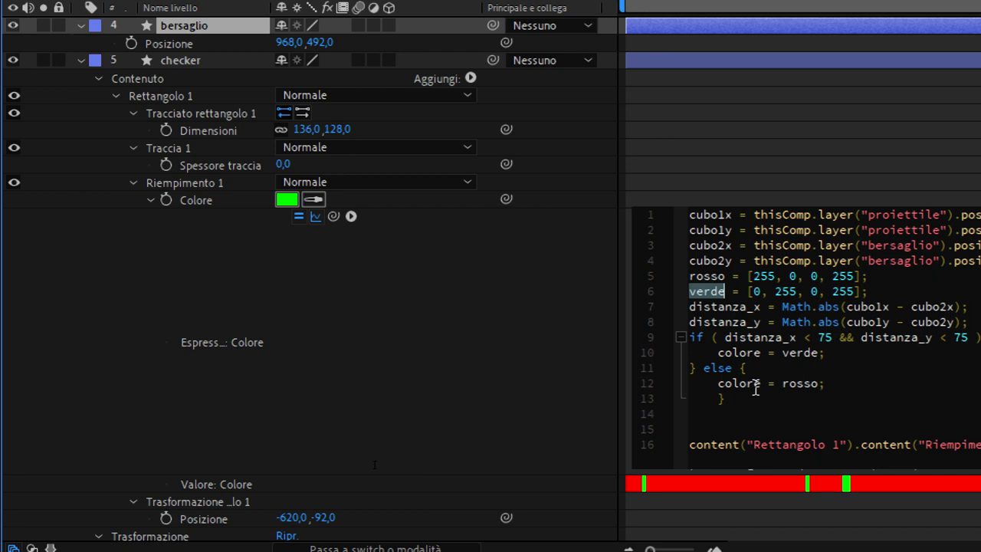
double_click(719, 368)
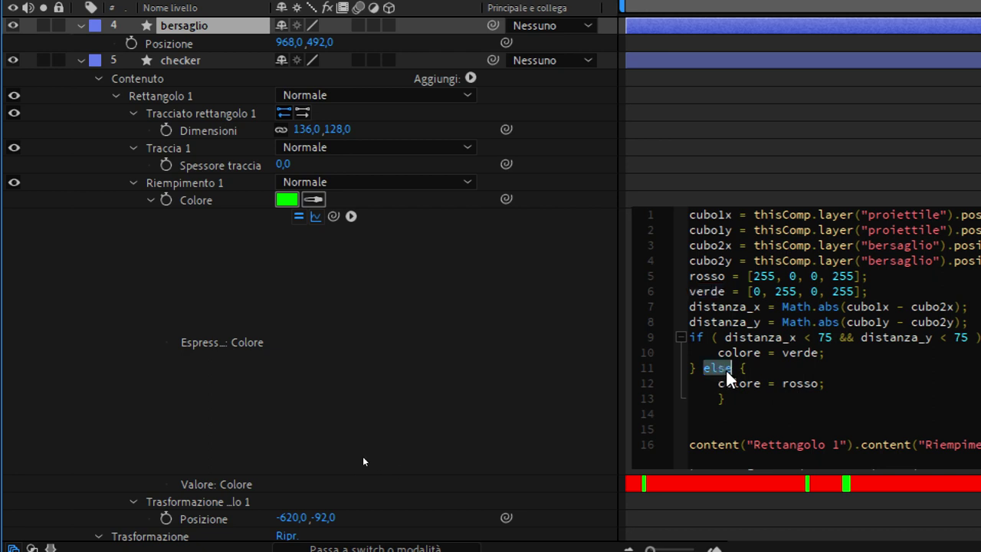
click(760, 386)
double_click(760, 383)
double_click(801, 384)
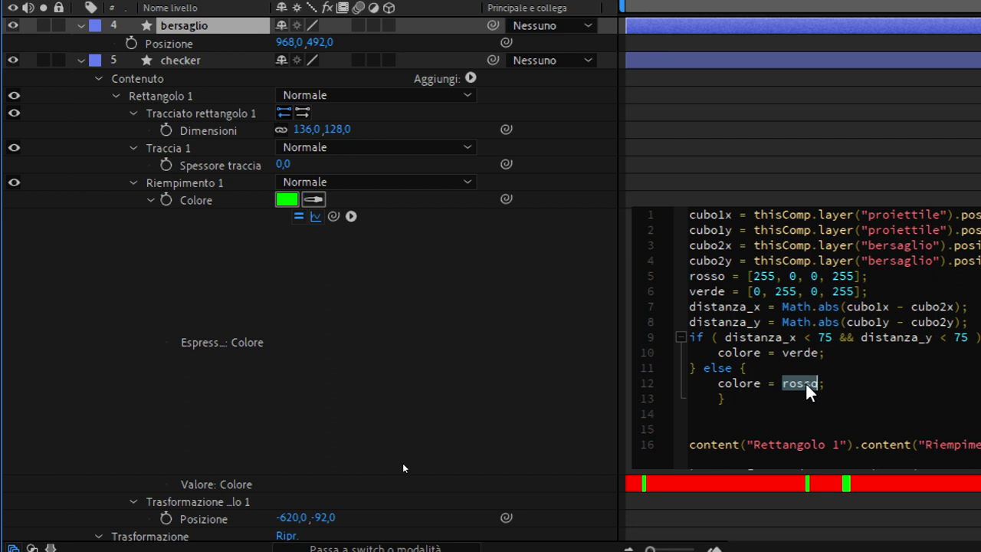
click(735, 414)
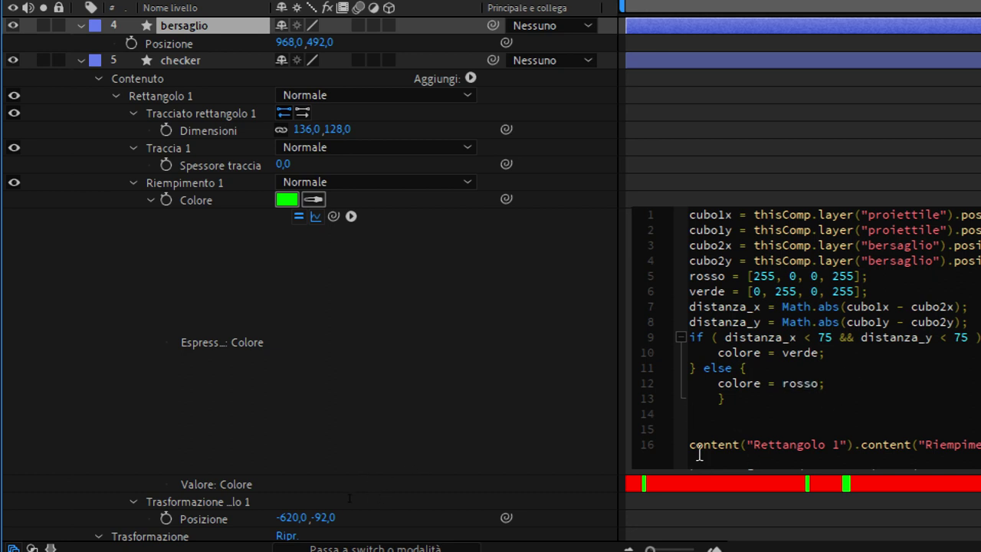
Exit the expression field so the colour expression is committed unchanged
mouse_move(693, 446)
mouse_down()
mouse_move(902, 431)
mouse_move(505, 493)
mouse_up()
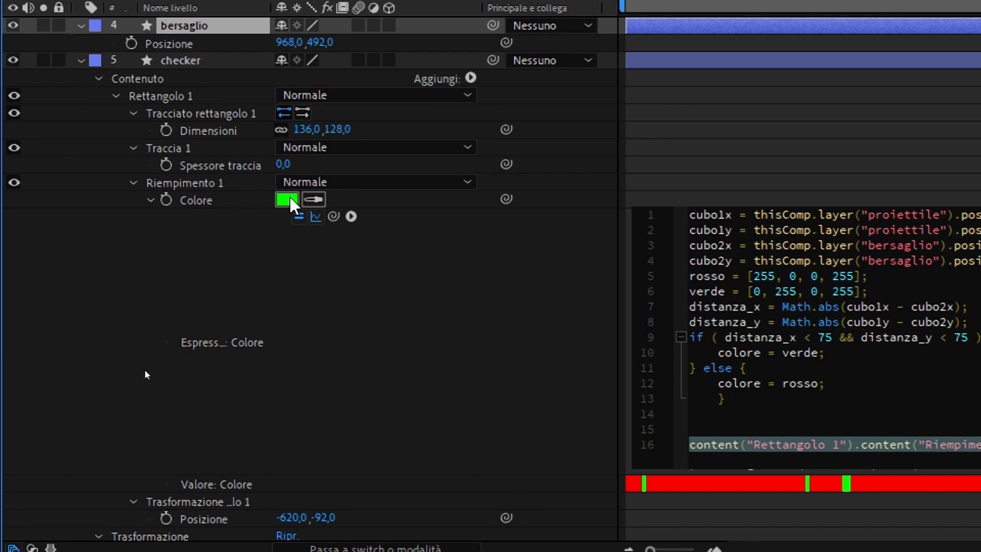
click(564, 496)
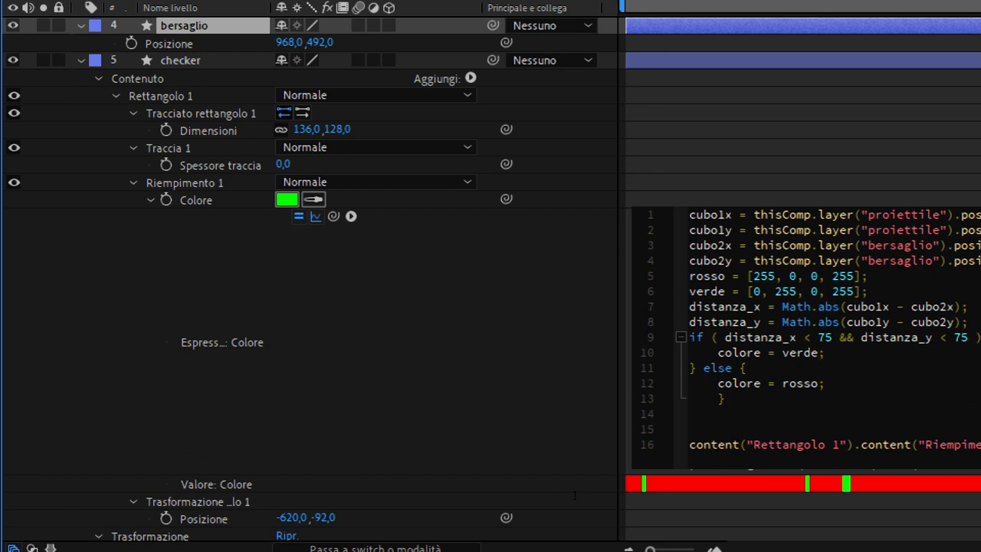
click(570, 402)
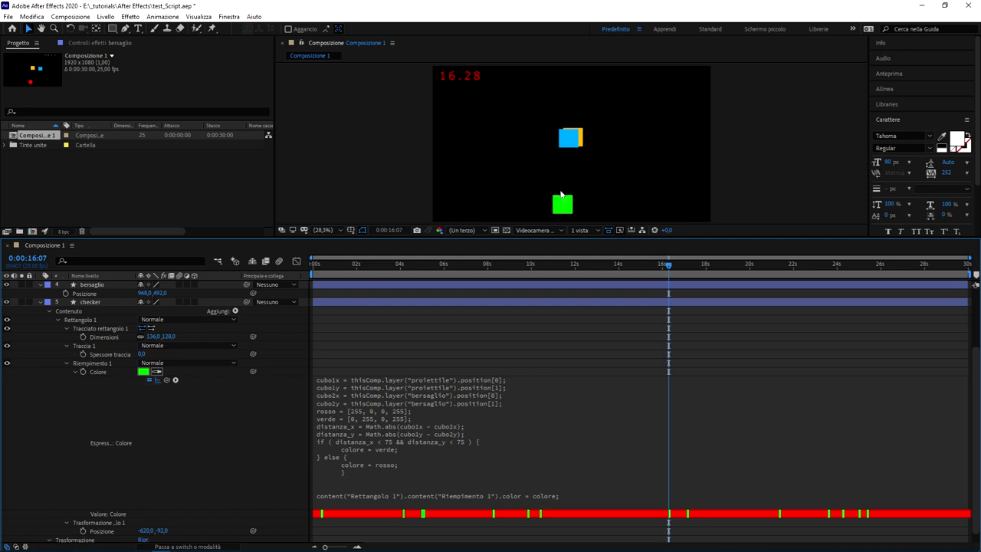
Move the blue proiettile layer off the yellow bersaglio target in the Composition panel
mouse_move(571, 138)
mouse_down()
mouse_move(604, 126)
mouse_move(603, 138)
mouse_up()
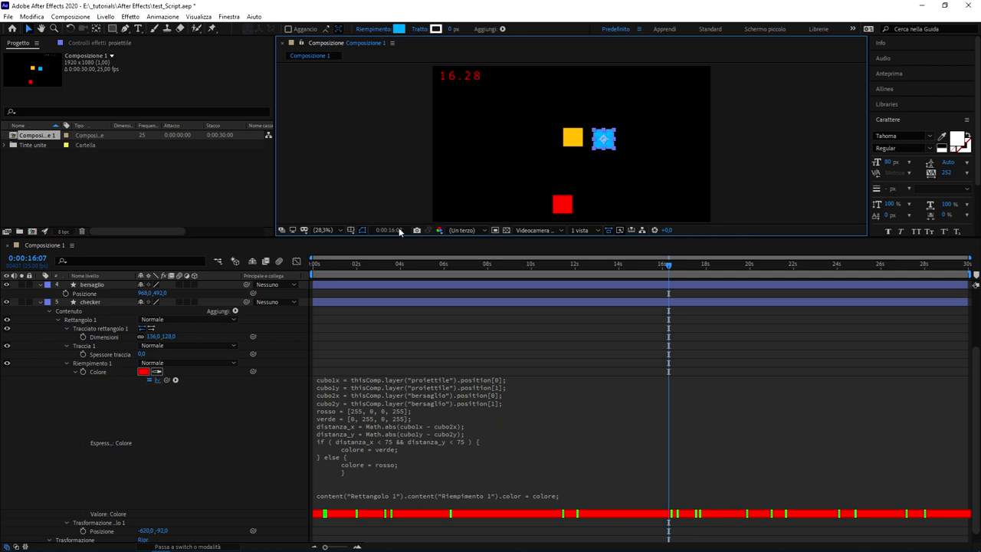
Scrub the playhead back to 0:00:00:00, where the checker square shows red
mouse_move(368, 264)
mouse_down()
mouse_move(437, 269)
mouse_move(176, 274)
mouse_up()
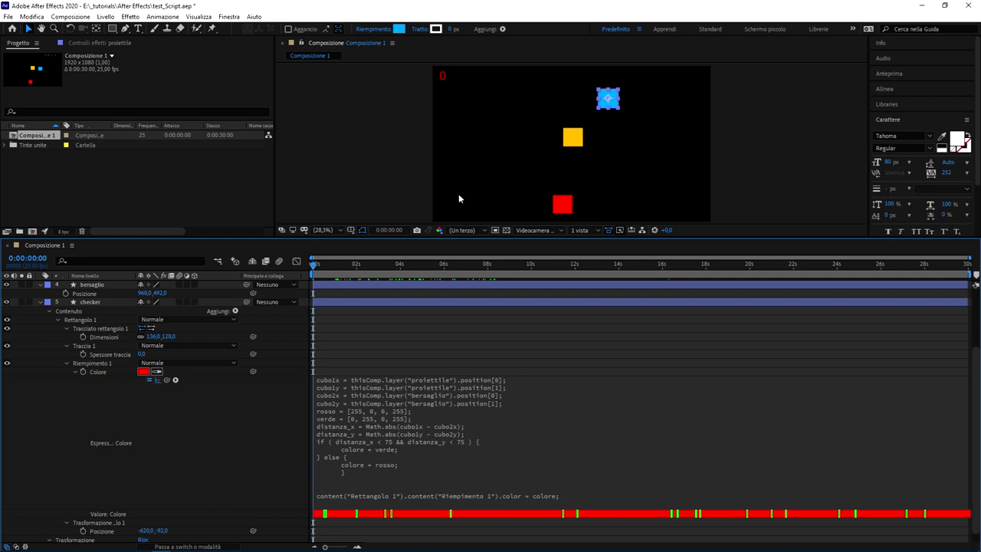
click(558, 301)
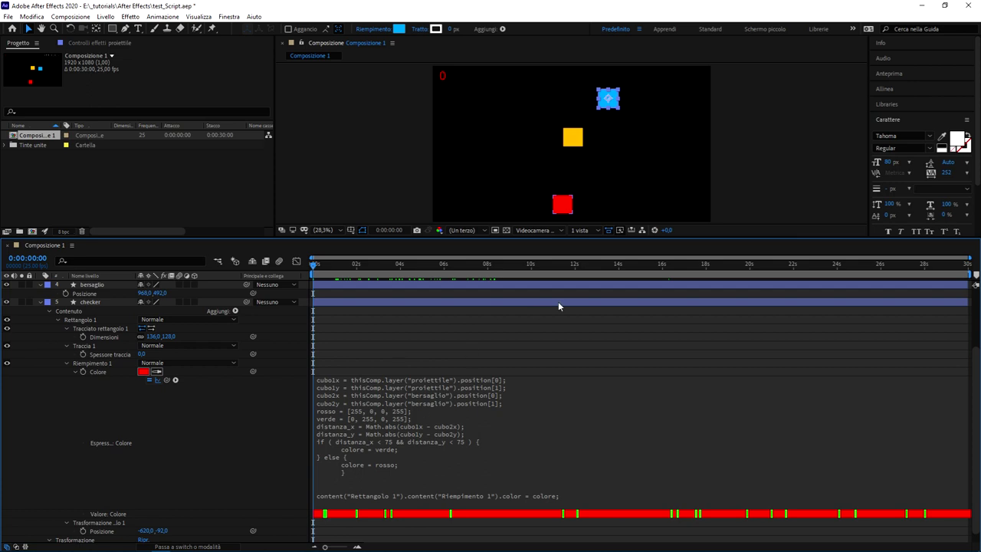